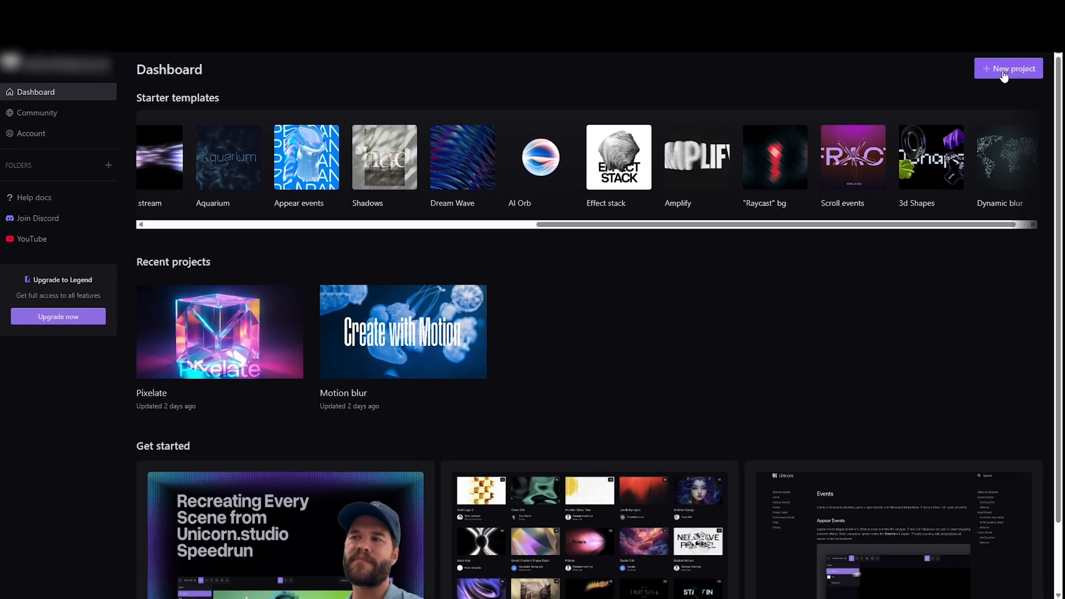
In a new project, upload the jellyfish image and place it fitted to the artboard.
left_click(1014, 28)
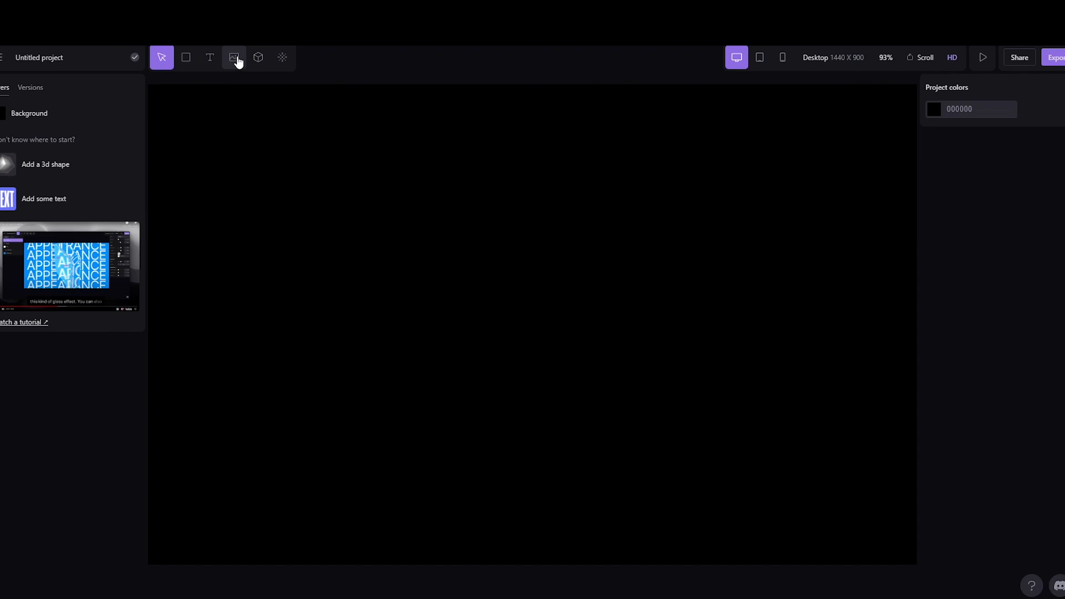
left_click(234, 58)
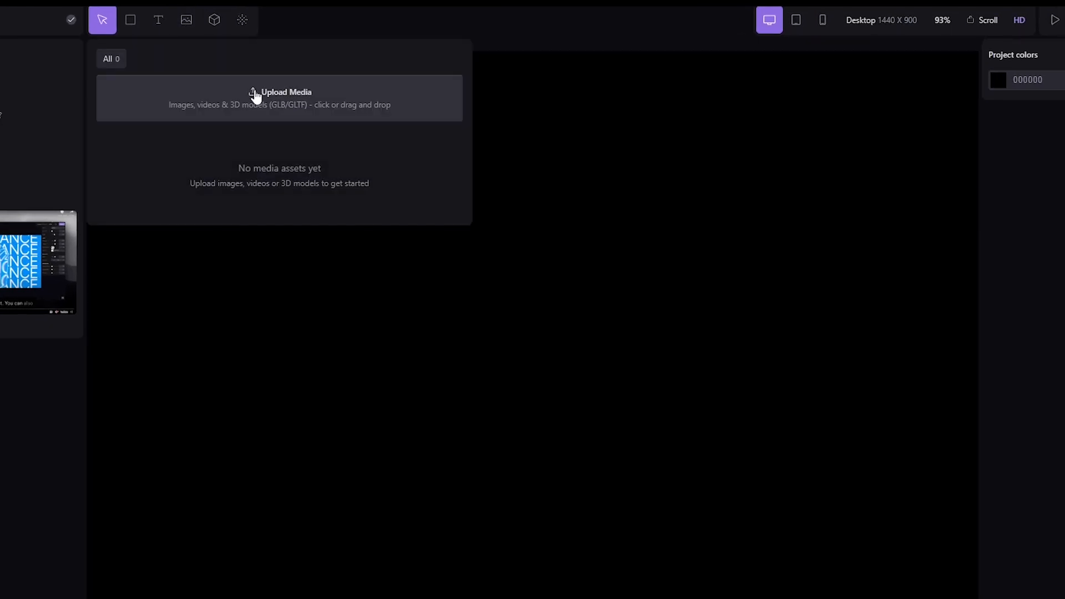
left_click_drag(735, 193, 261, 112)
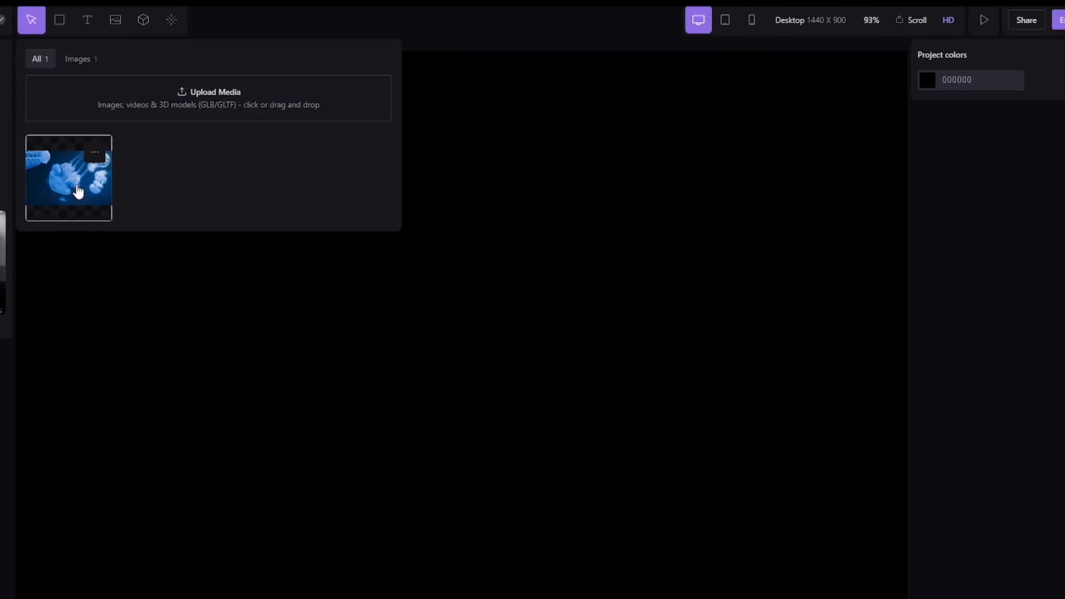
left_click(78, 191)
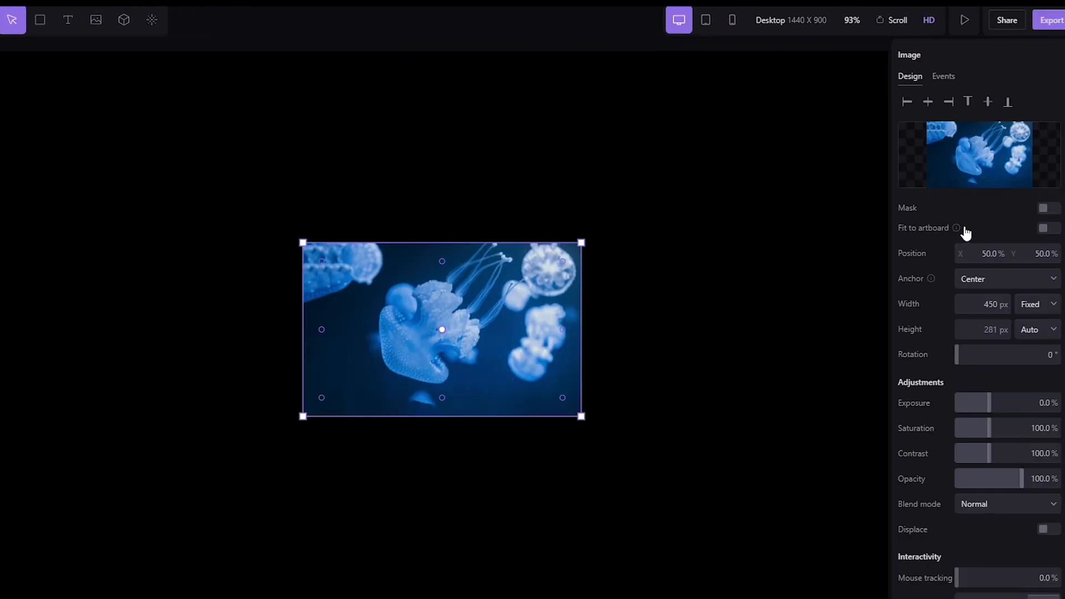
left_click(1044, 230)
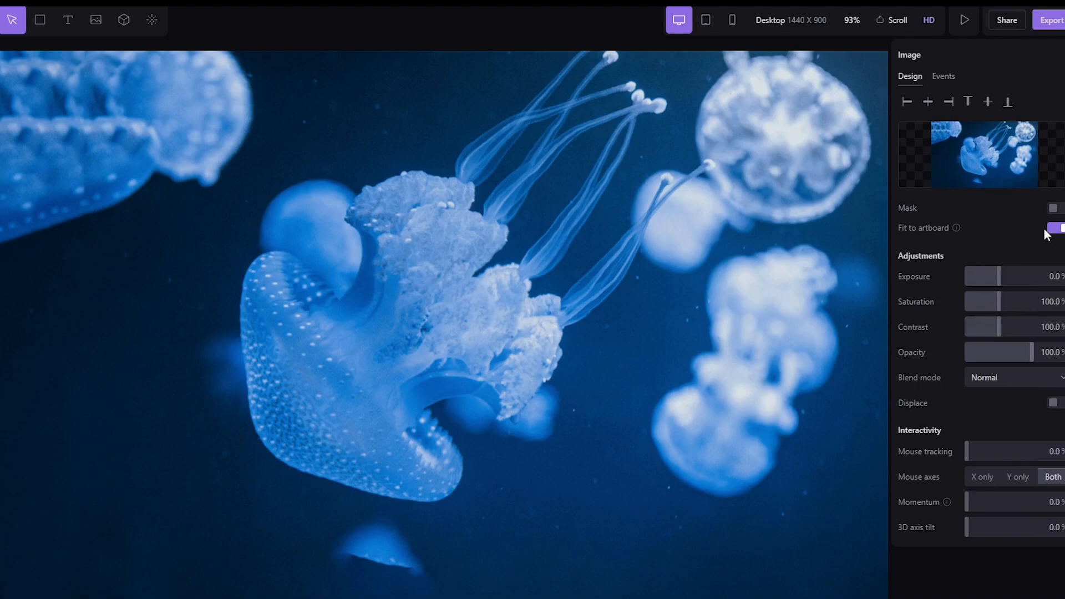
Add a text box reading "Create with Motion" over the jellyfish image.
left_click(853, 28)
left_click(927, 72)
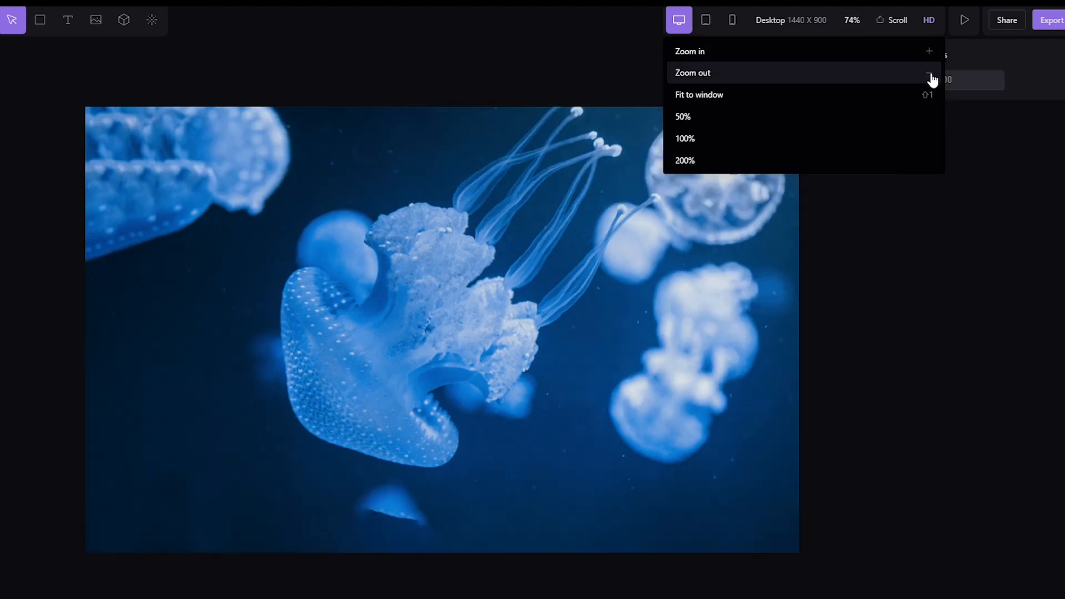
left_click(69, 20)
type("Create with Motion")
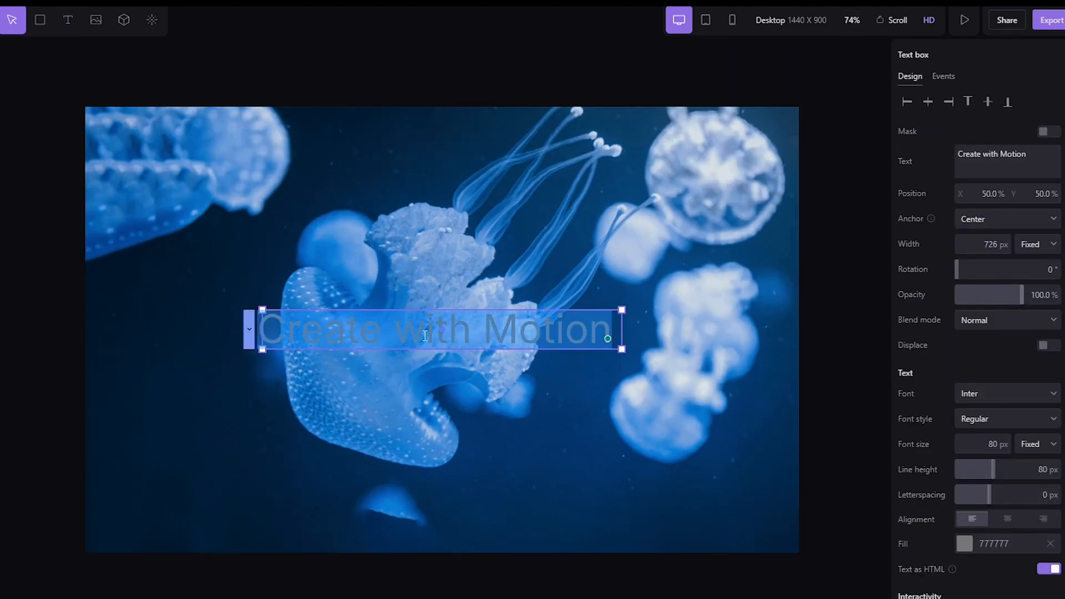
Set the "Create with Motion" text to the Humane font at 350 px.
left_click(974, 394)
left_click(947, 63)
type("hum")
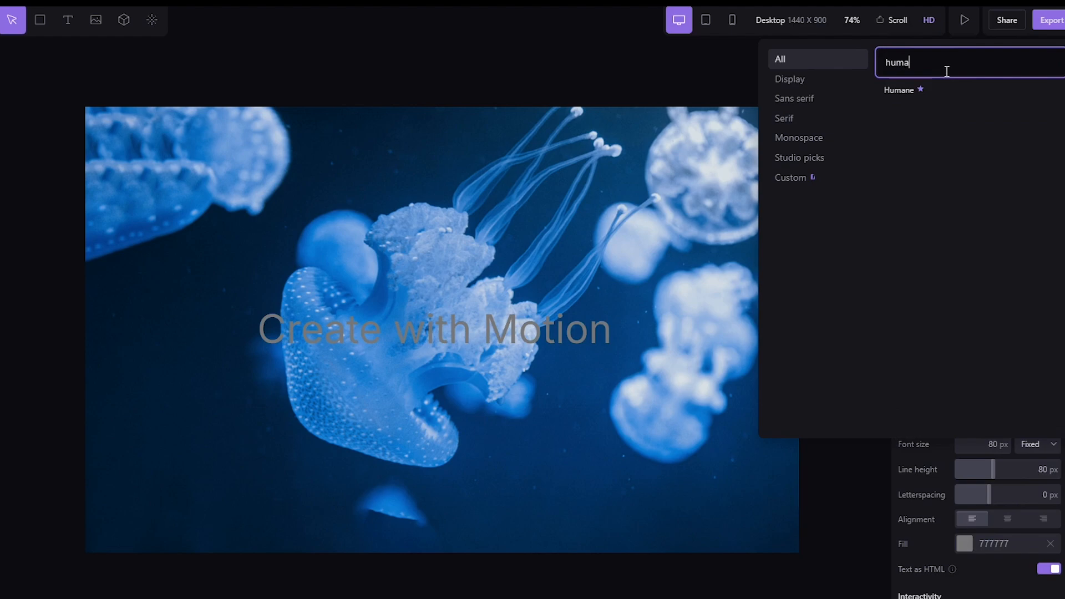
type("a")
left_click(899, 90)
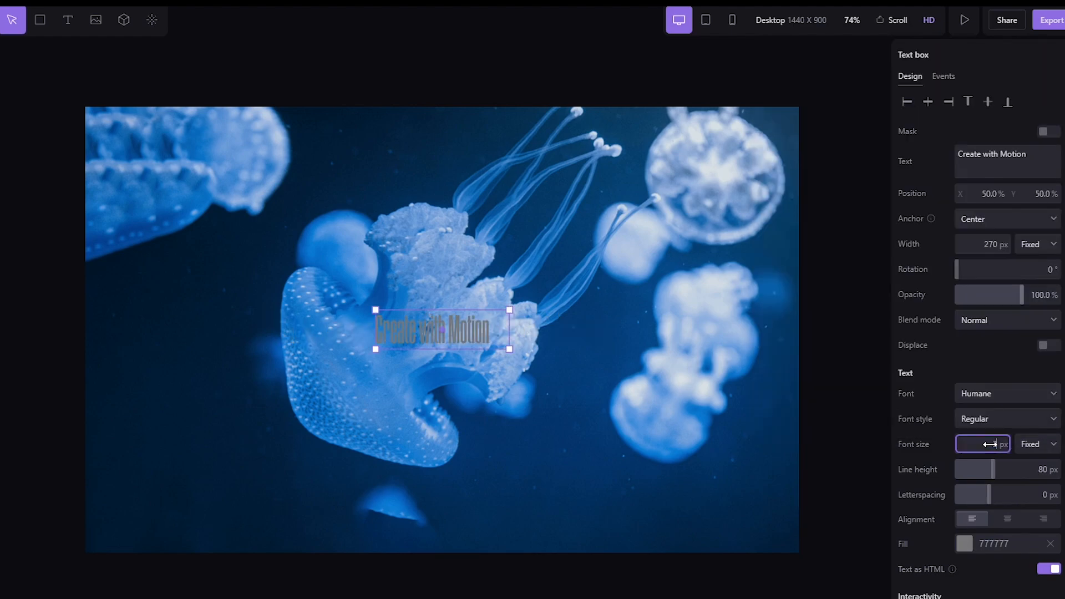
key("Return")
Change the fill of the "Create with Motion" text to white (FFFFFF) and deselect it.
left_click(966, 547)
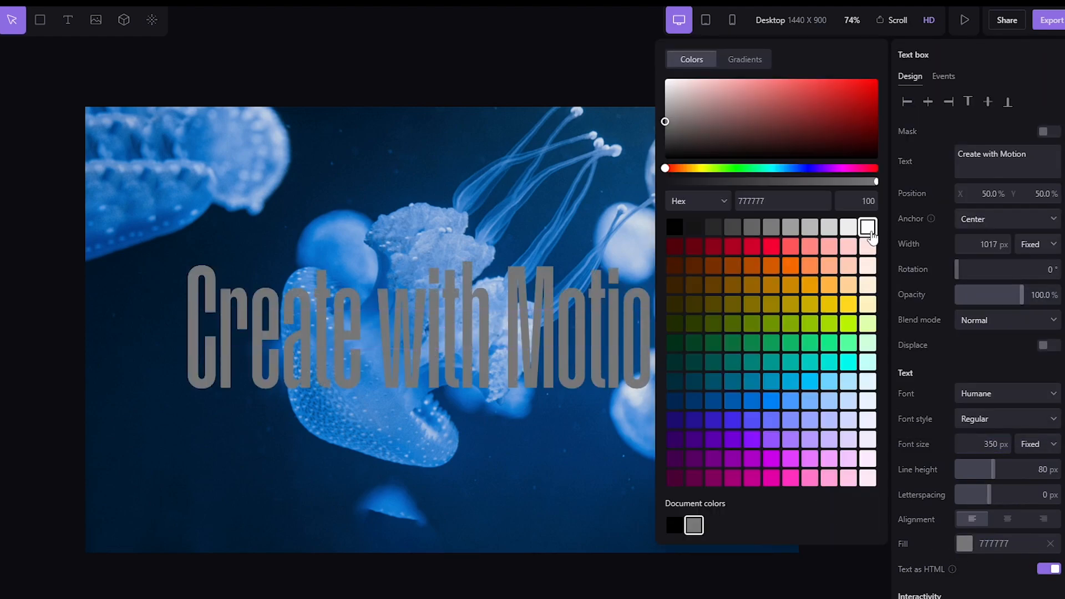
left_click(869, 230)
left_click(443, 72)
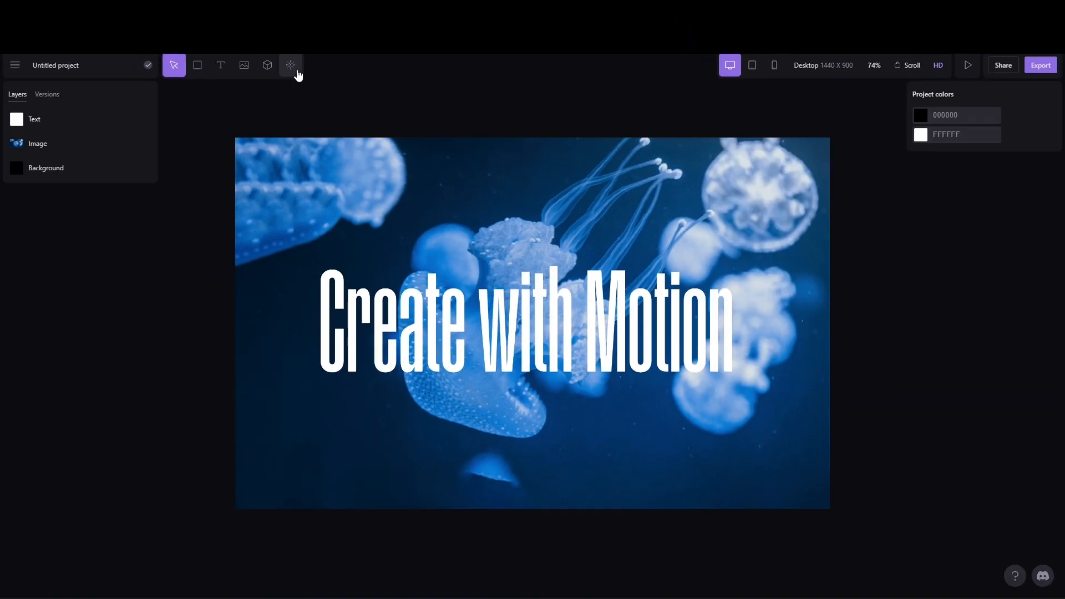
Add a Mouse trail effect to the scene and set its radius to 20% and strength to 30%.
left_click(297, 71)
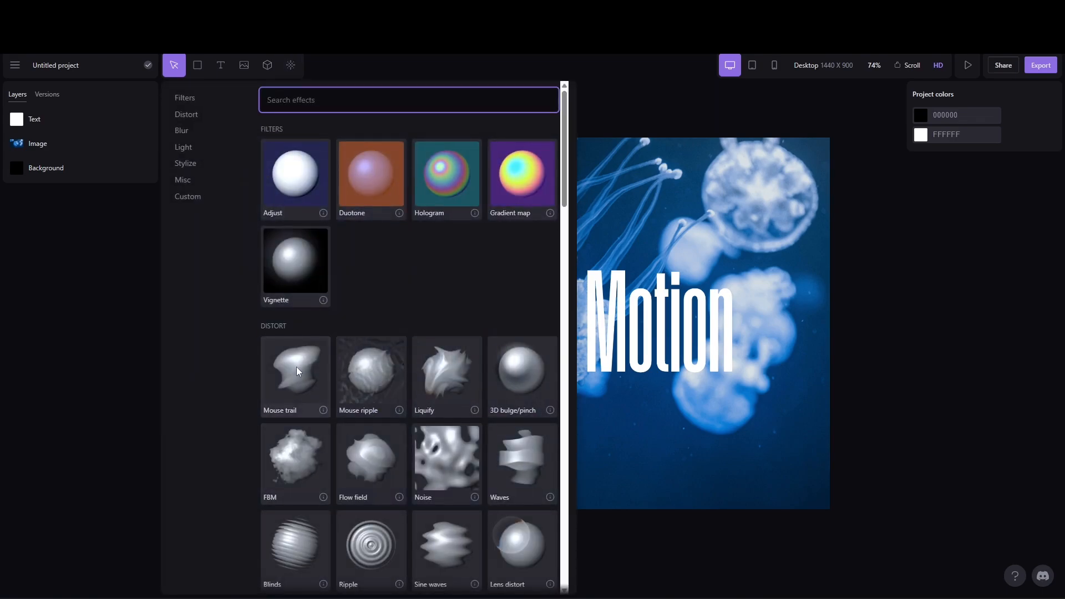
left_click(296, 371)
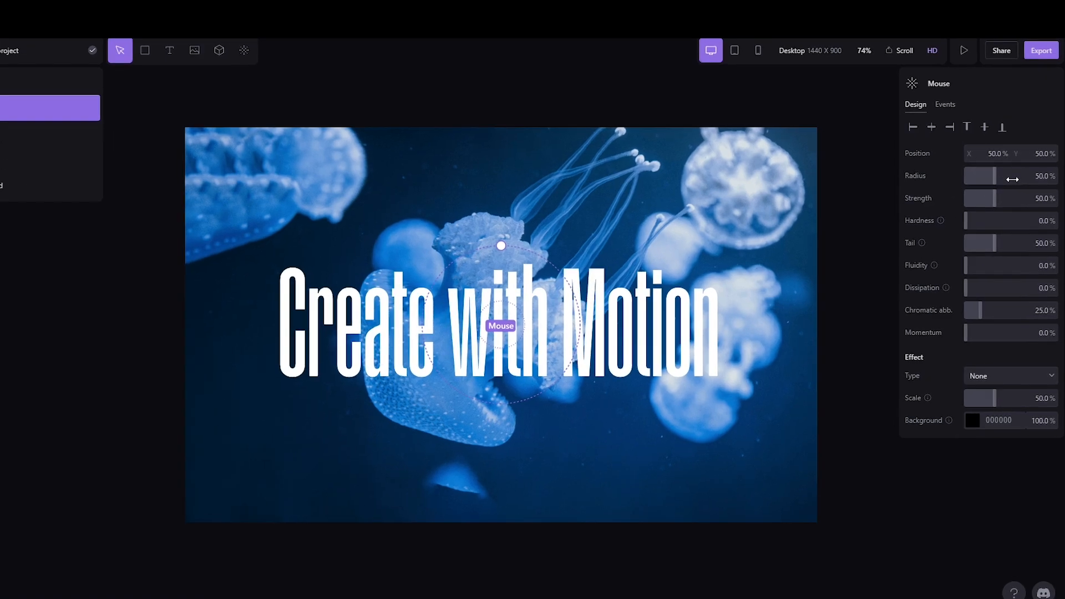
left_click_drag(1032, 184, 1034, 195)
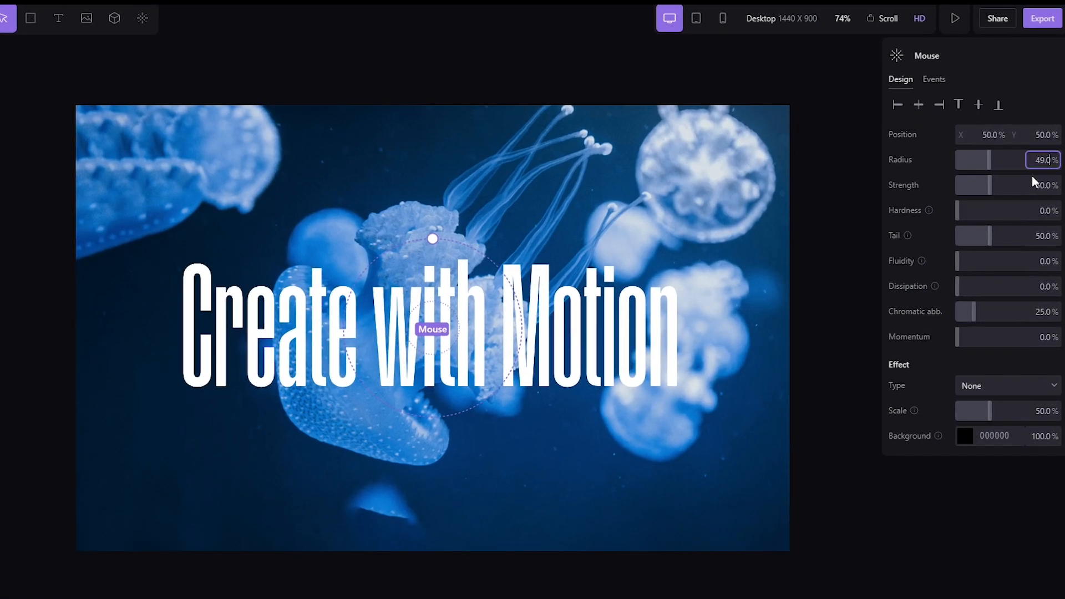
left_click(1033, 183)
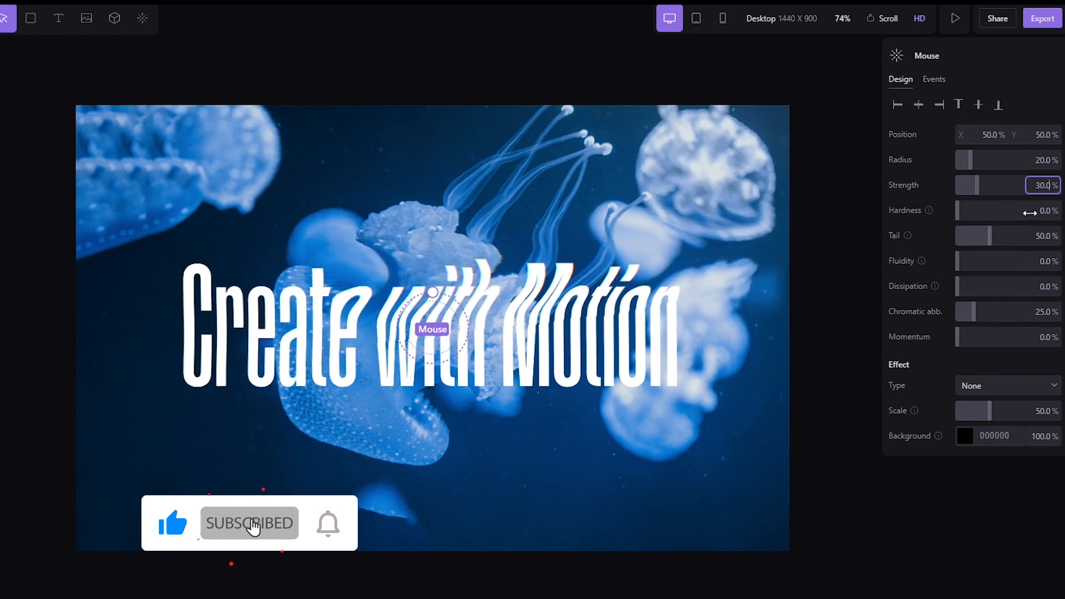
Set the Mouse effect's hardness to 20% and its tail to 10%, keeping fluidity at 0%.
left_click(1029, 212)
type("20")
key("Tab")
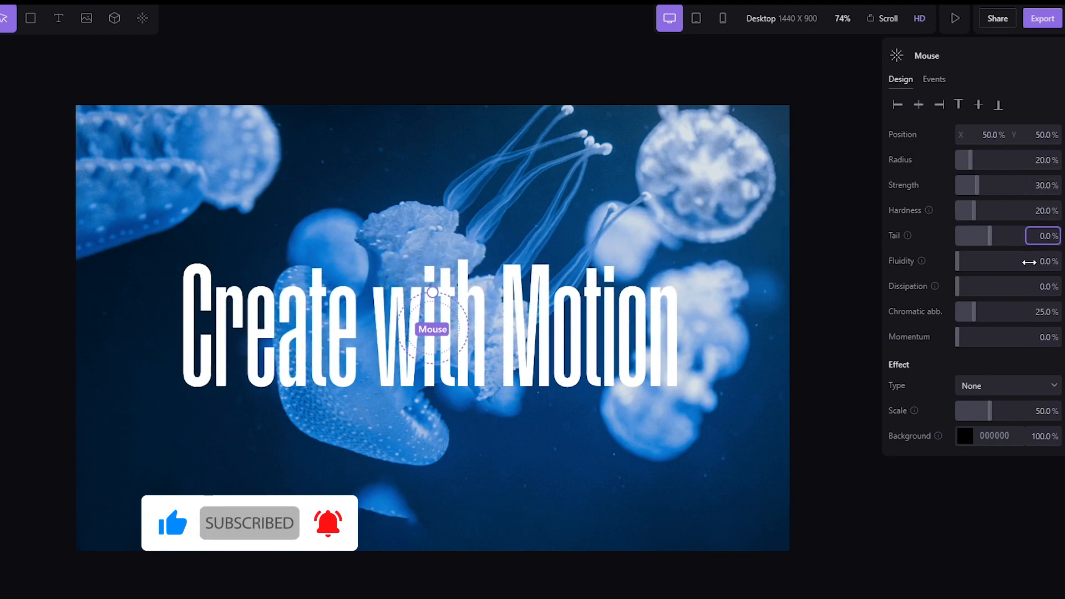
type("1")
key("Return")
left_click_drag(958, 263, 1047, 265)
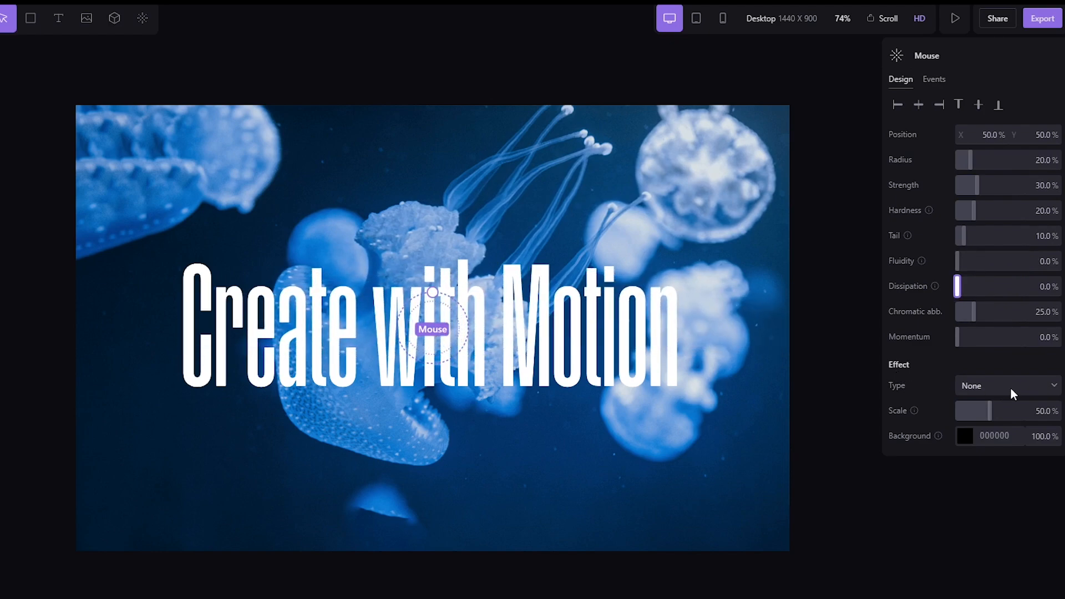
Set the Mouse effect's type to Motion Blur and preview the interactive scene.
left_click(1011, 388)
left_click(1005, 414)
left_click_drag(1004, 412, 958, 481)
left_click(956, 479)
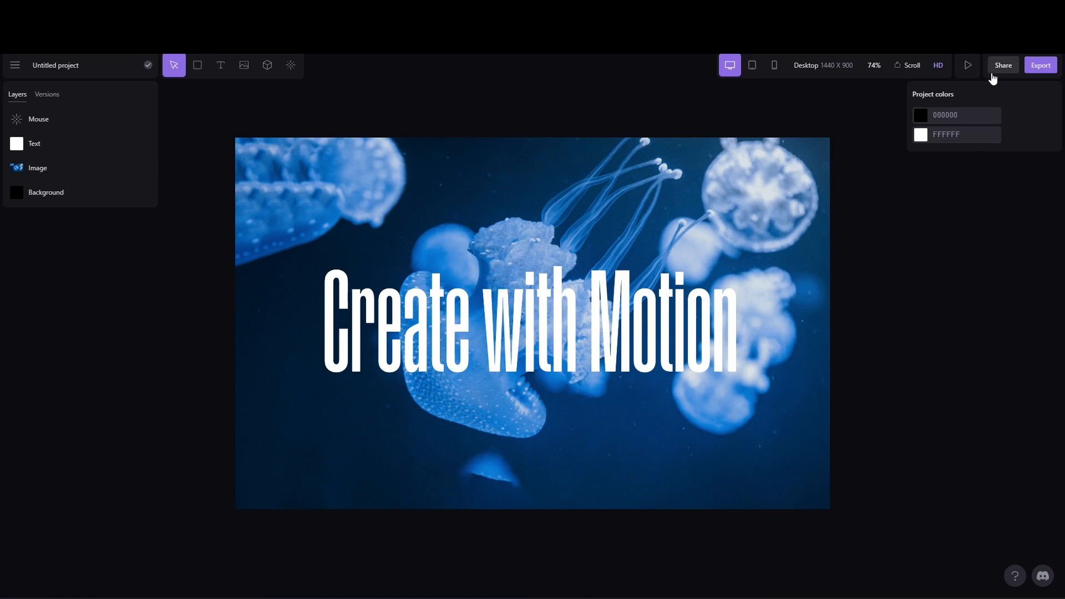
left_click(968, 66)
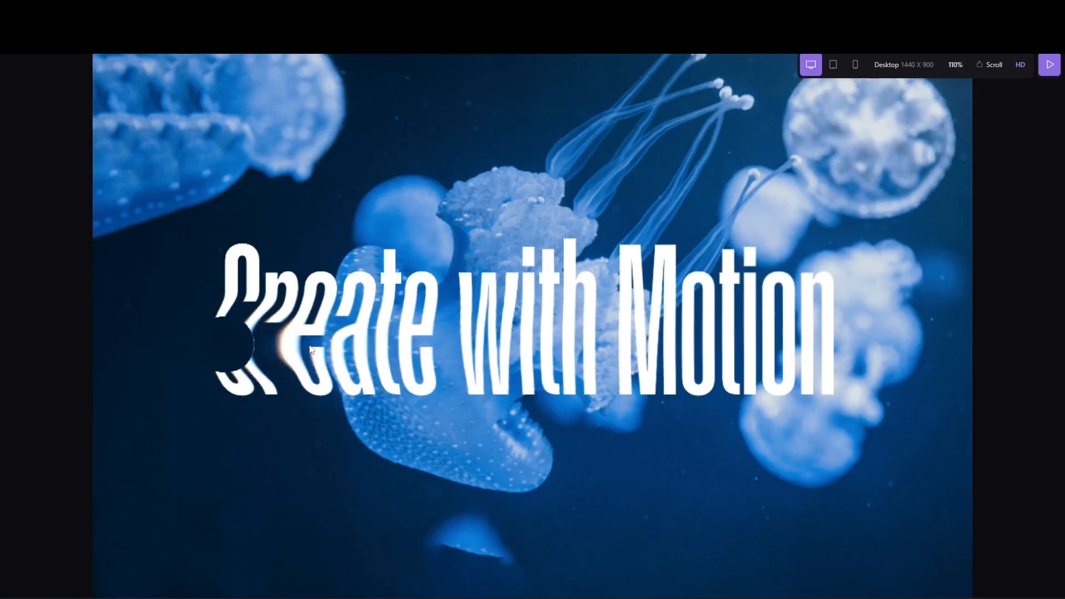
key("Escape")
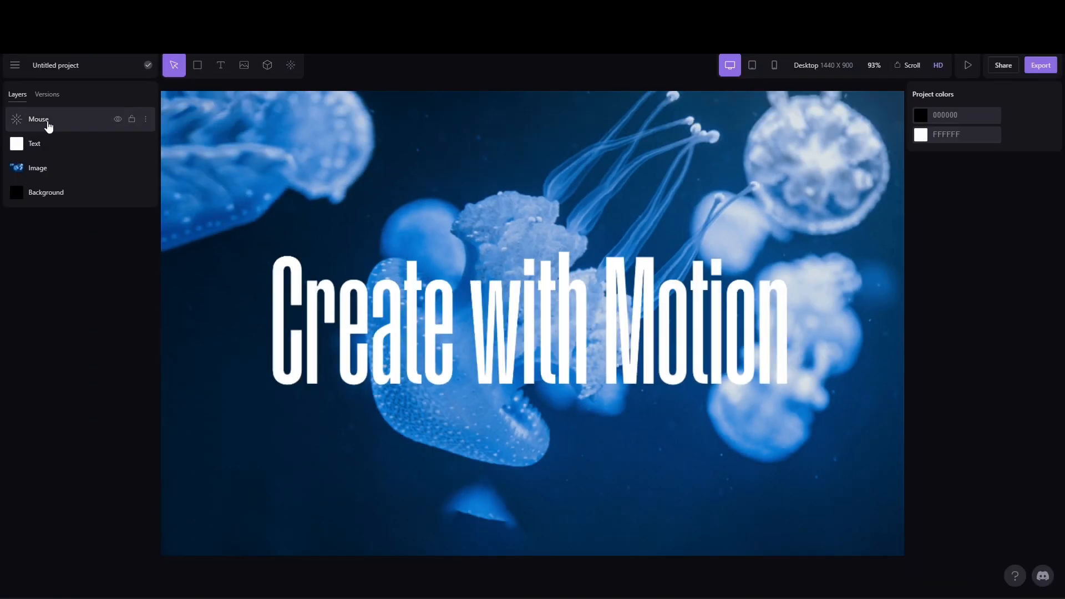
Try limiting the Mouse effect to single layers by nesting it under the Text layer and under the Image layer.
left_click(48, 126)
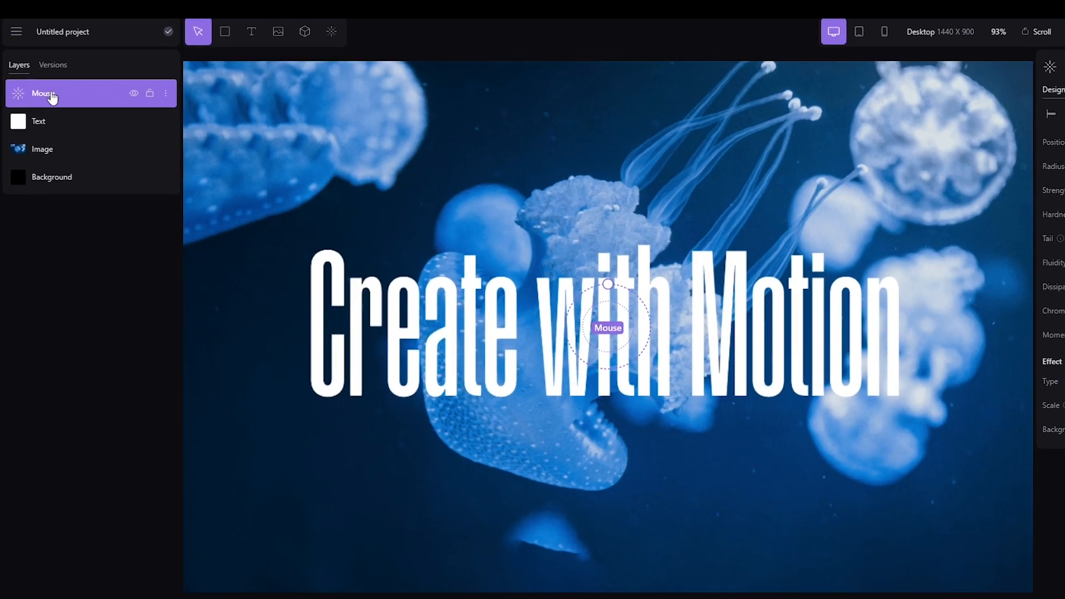
mouse_move(48, 126)
left_mouse_down()
mouse_move(41, 147)
mouse_move(46, 114)
left_mouse_up()
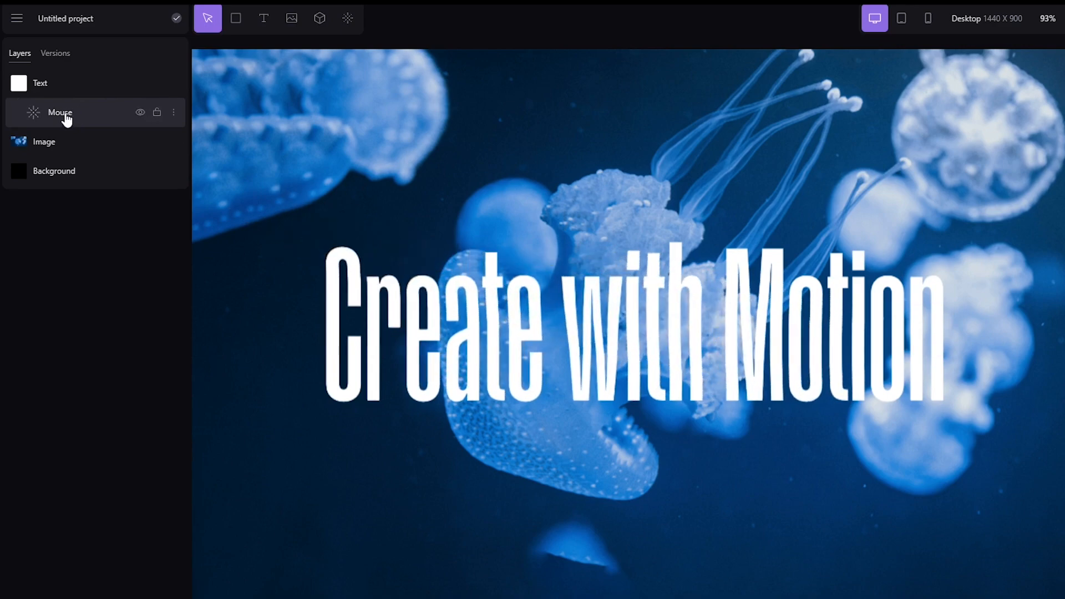
left_click_drag(64, 117, 48, 142)
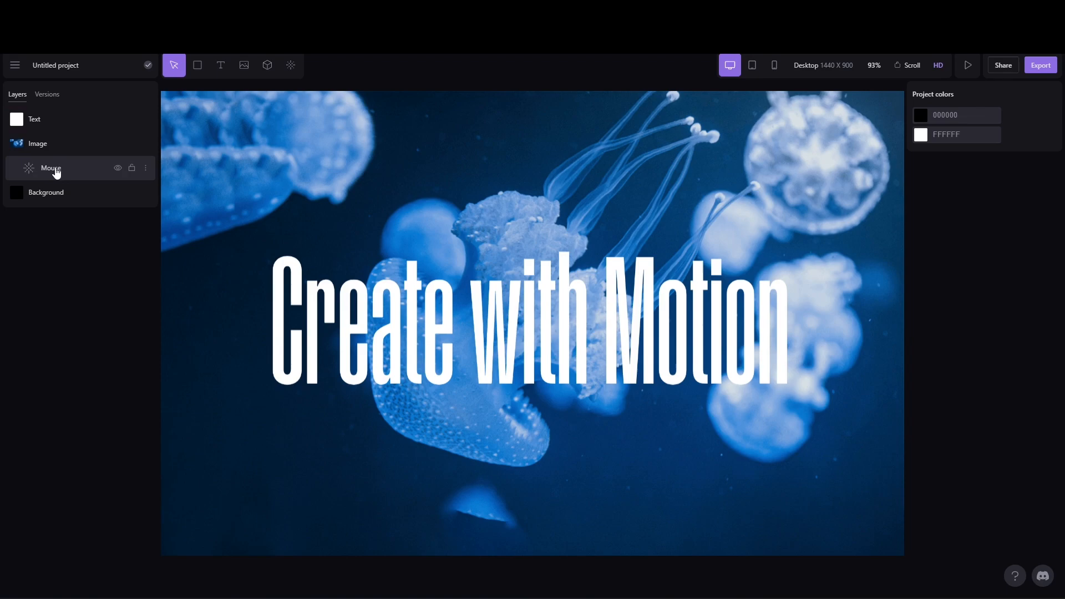
left_click_drag(60, 143, 45, 113)
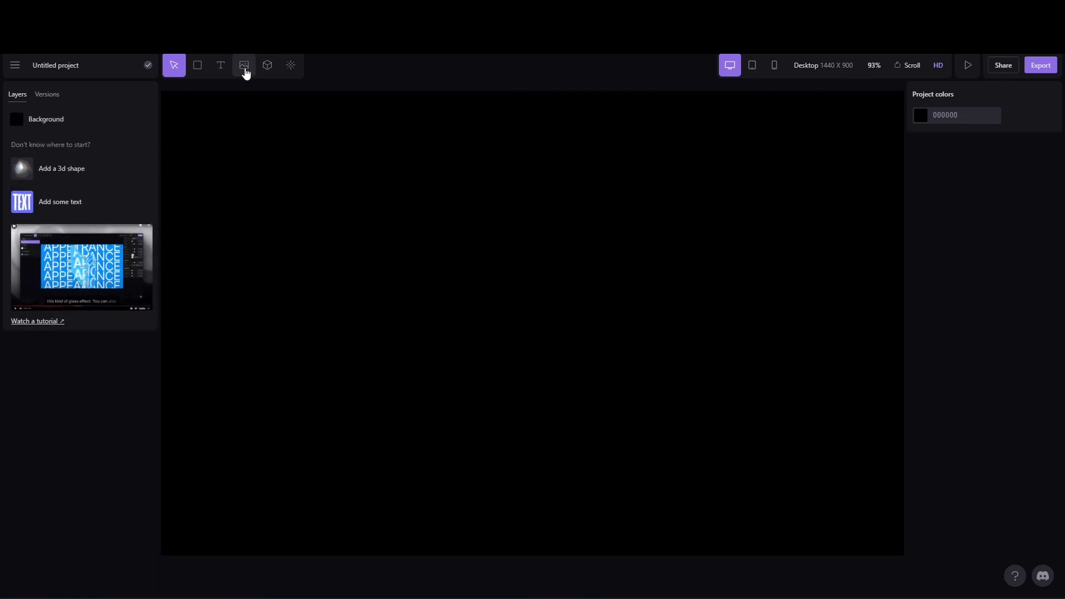
Place the glass cube image in the empty project and fit it to the artboard.
left_click(245, 70)
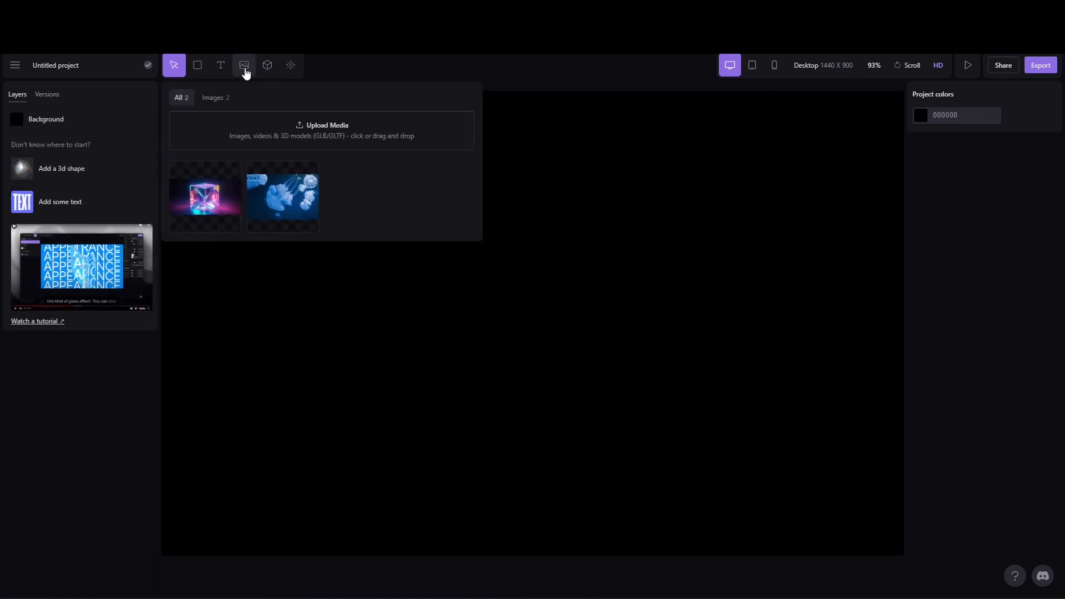
left_click(204, 208)
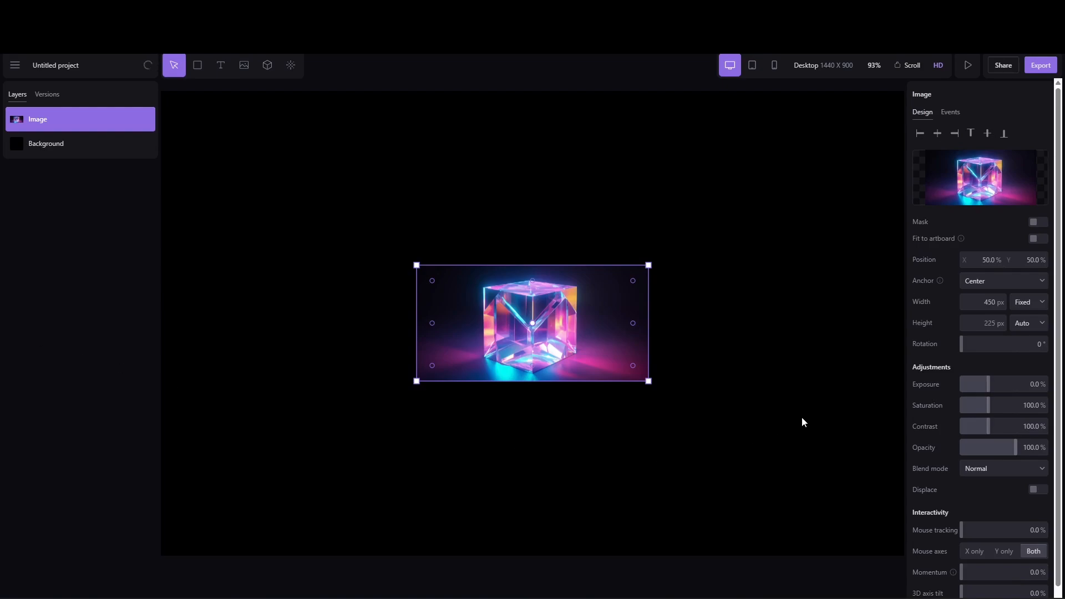
left_click(1037, 239)
left_click(306, 78)
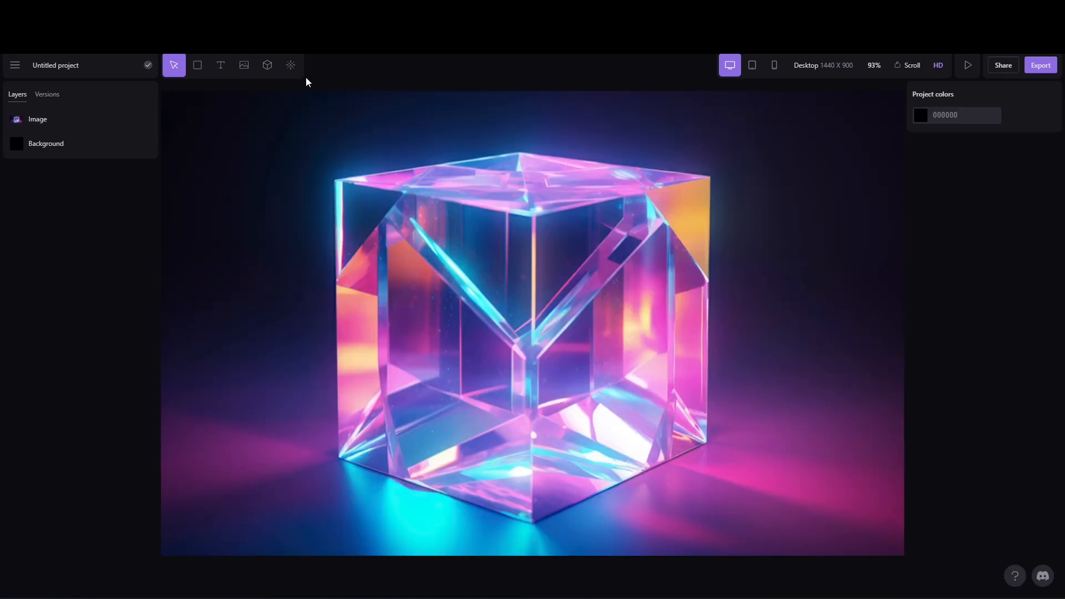
Add a Mouse trail effect above the cube image and set its effect type to Pixelate.
left_click(291, 66)
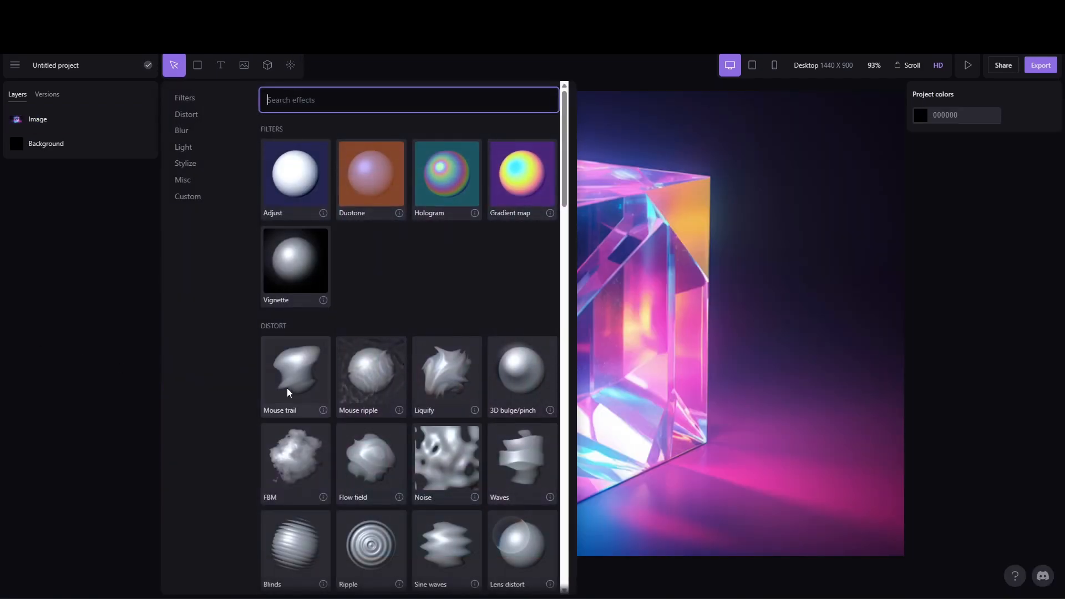
left_click(288, 388)
left_click(1006, 371)
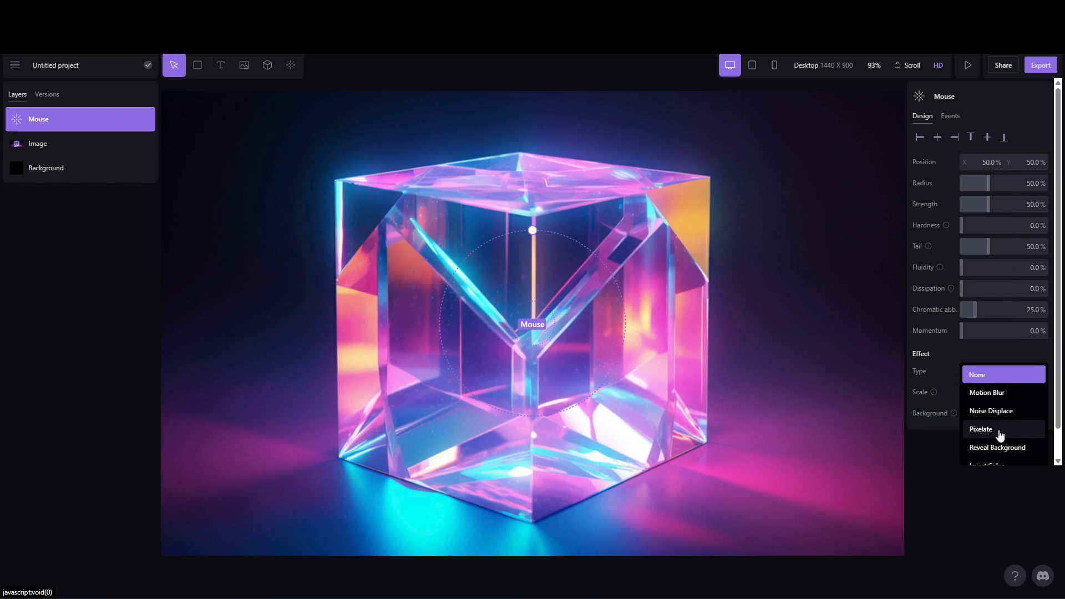
left_click(1000, 432)
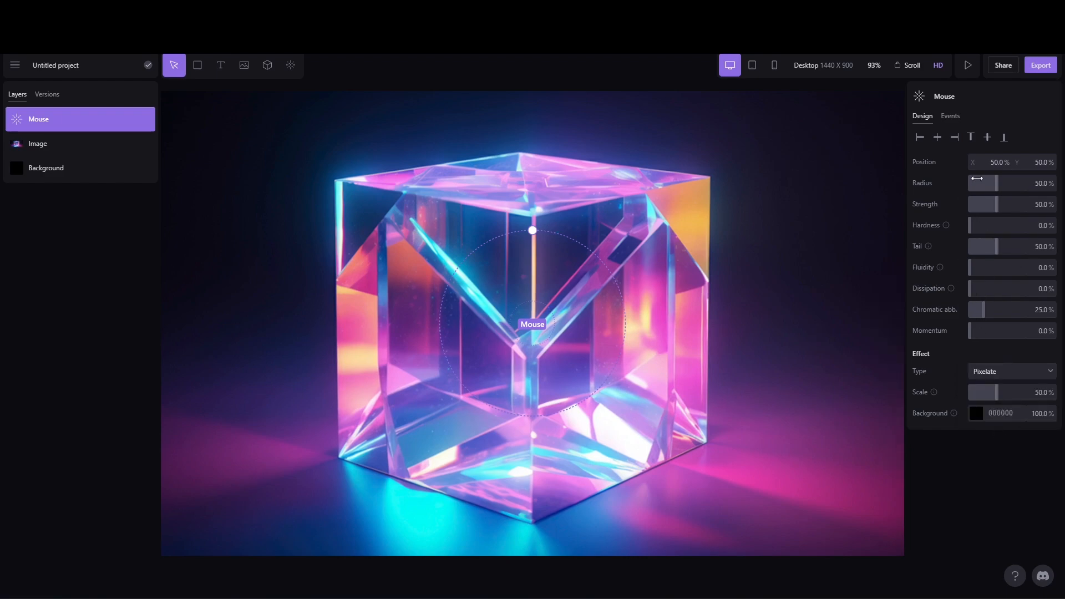
Add a text box reading "Pixelate" and set its font to Nohemi.
left_click(220, 65)
type("Pixela")
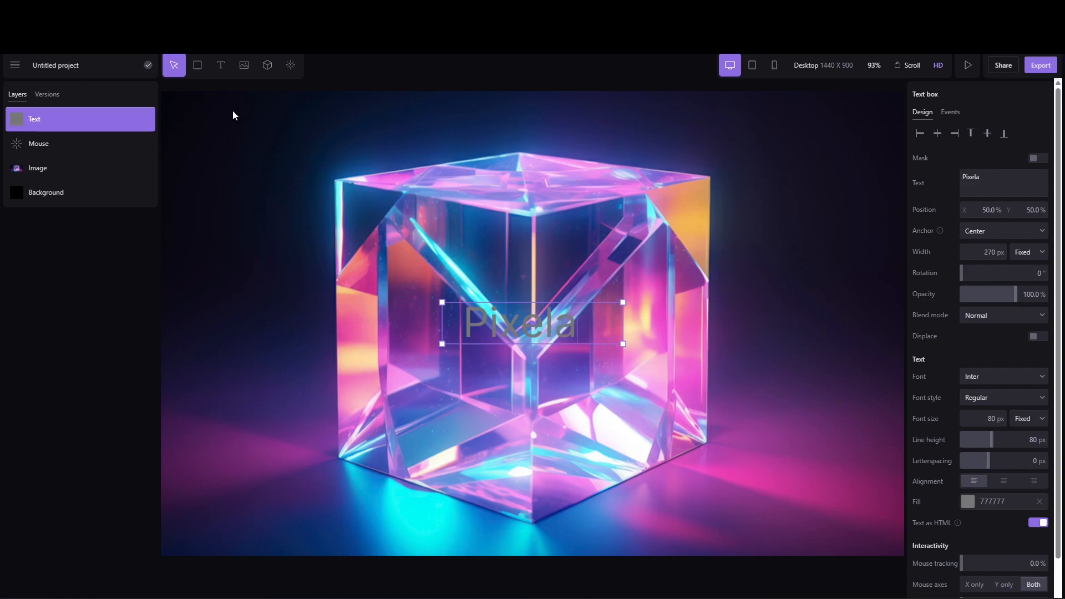
type("te")
left_click(990, 377)
type("nohe")
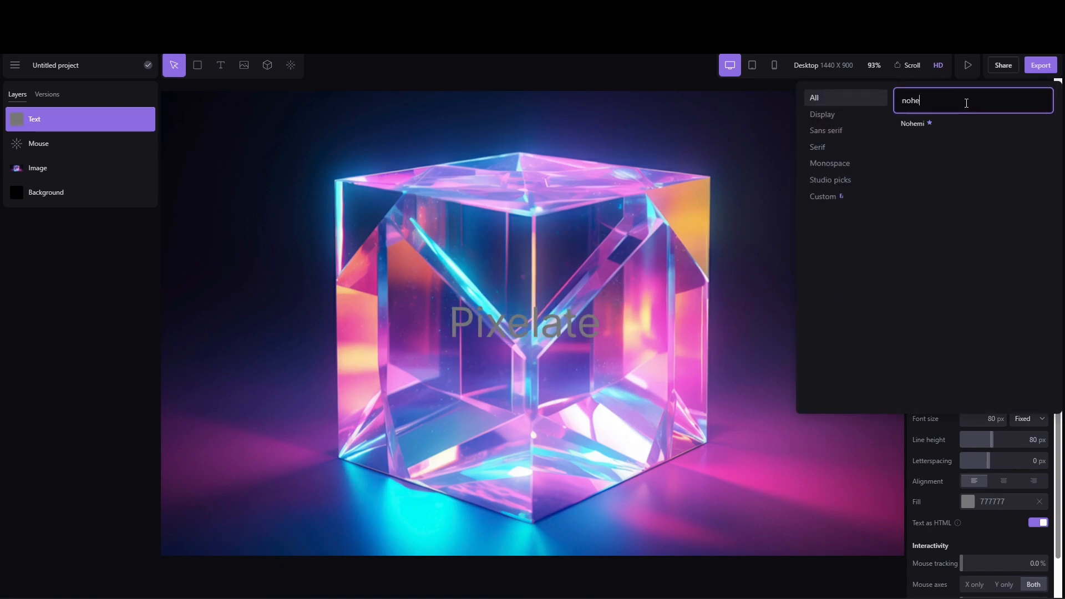
key("Return")
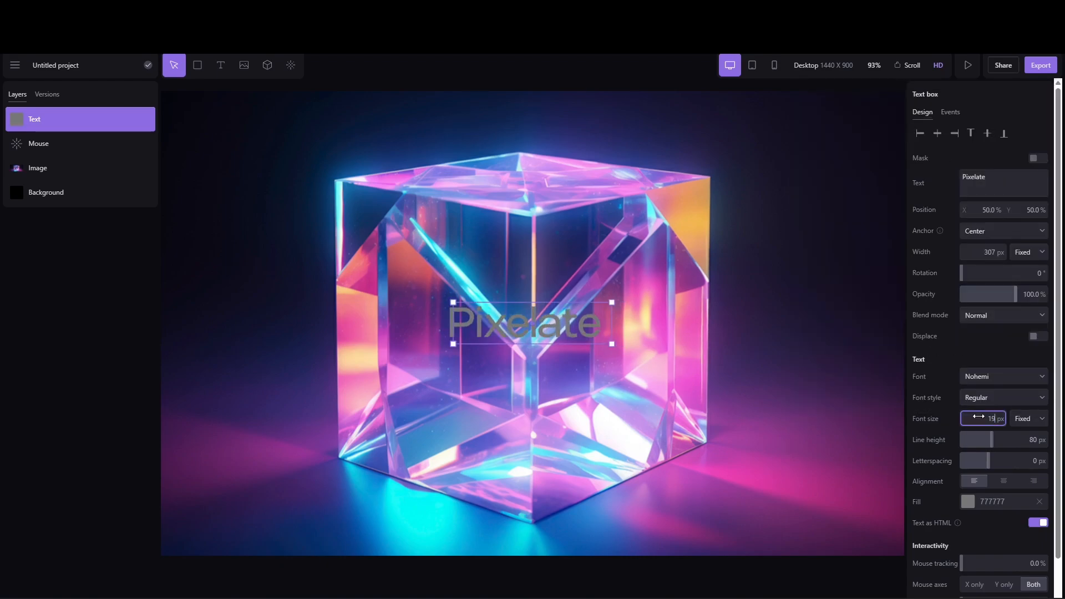
Set the "Pixelate" text's font size to 190 px and its fill to white (FFFFFF).
left_click(978, 416)
type("190")
key("Return")
left_click(968, 502)
left_click(887, 237)
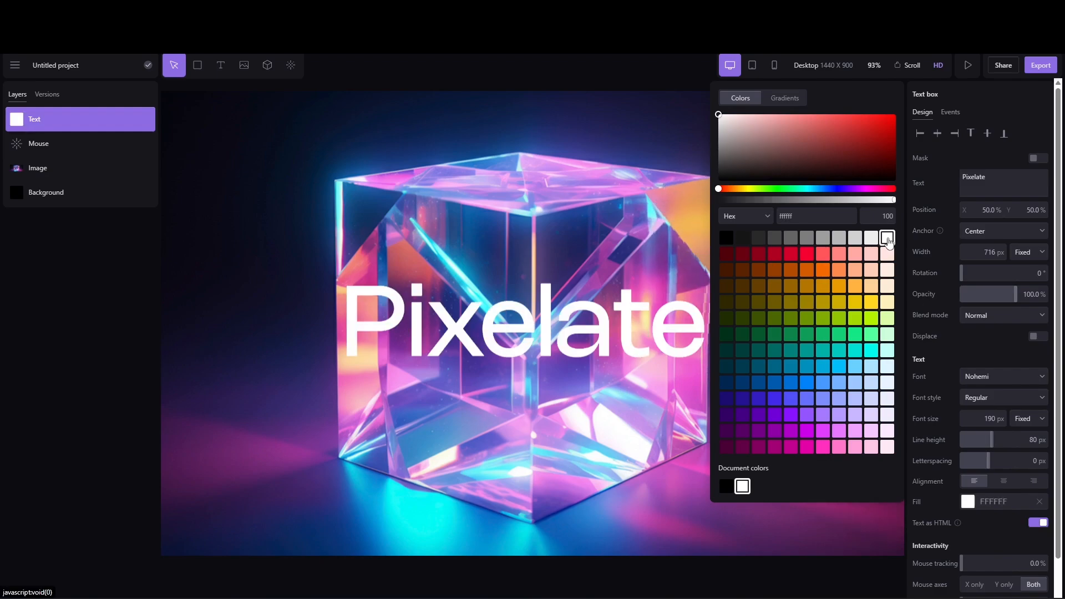
Set the "Pixelate" text's blend mode to Overlay and place it horizontally centred near the artboard's lower edge, at about 83.1% Y.
left_click(987, 317)
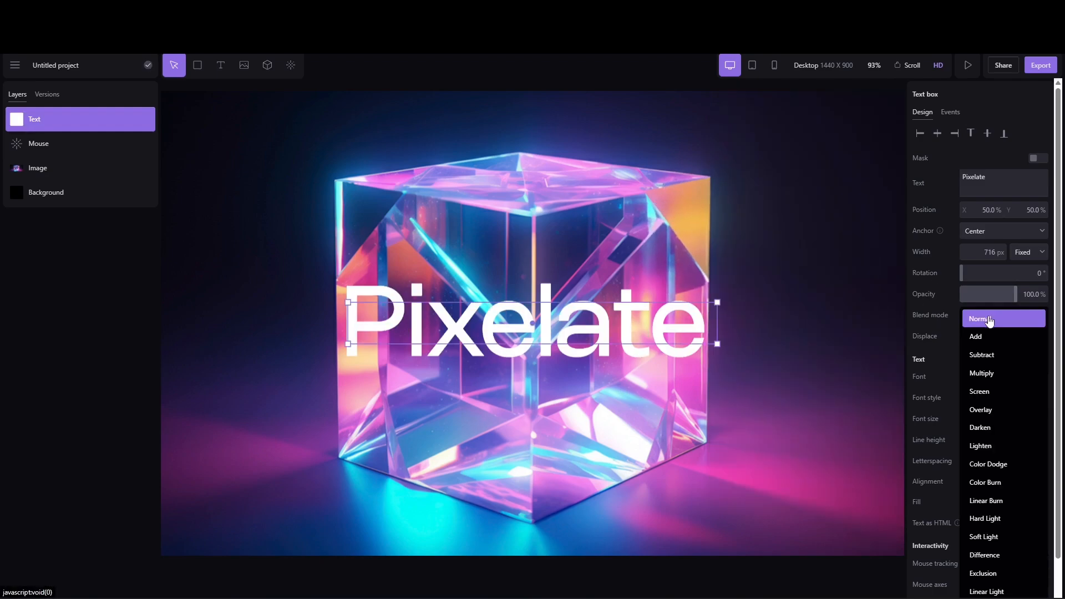
left_click(997, 416)
left_click(1004, 137)
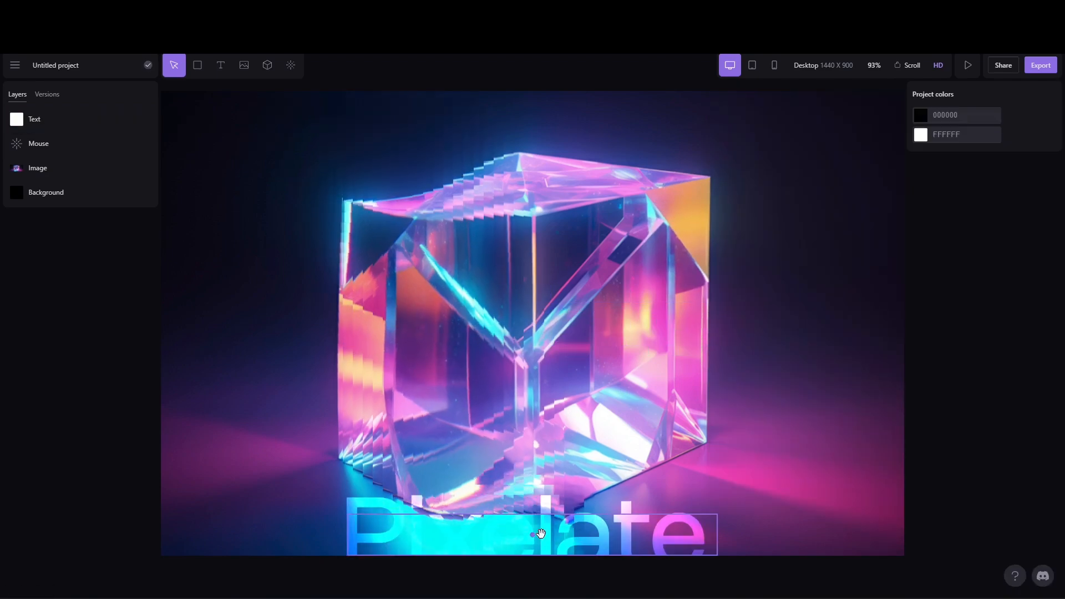
left_click_drag(541, 533, 535, 472)
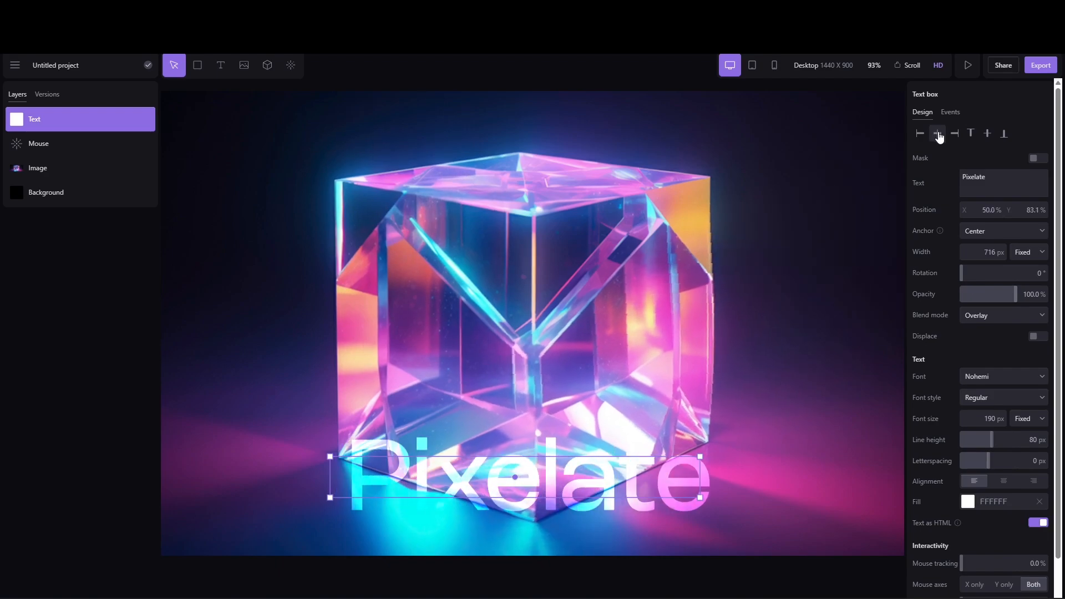
Nest the Mouse effect inside the Image layer so it affects only the cube, and preview the scene.
left_click(46, 143)
left_click_drag(35, 147, 39, 170)
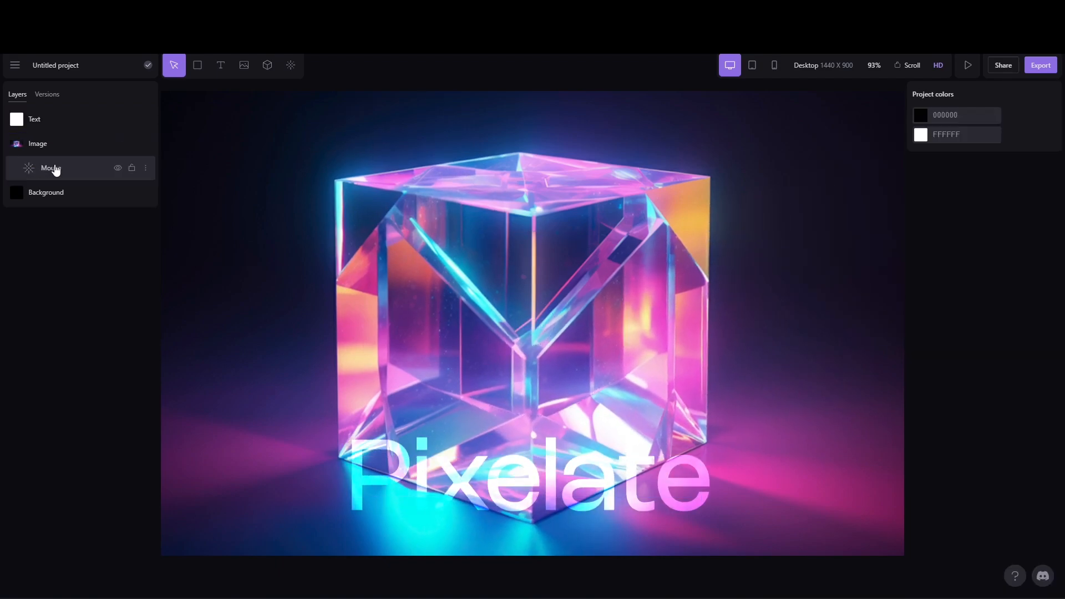
left_click(968, 65)
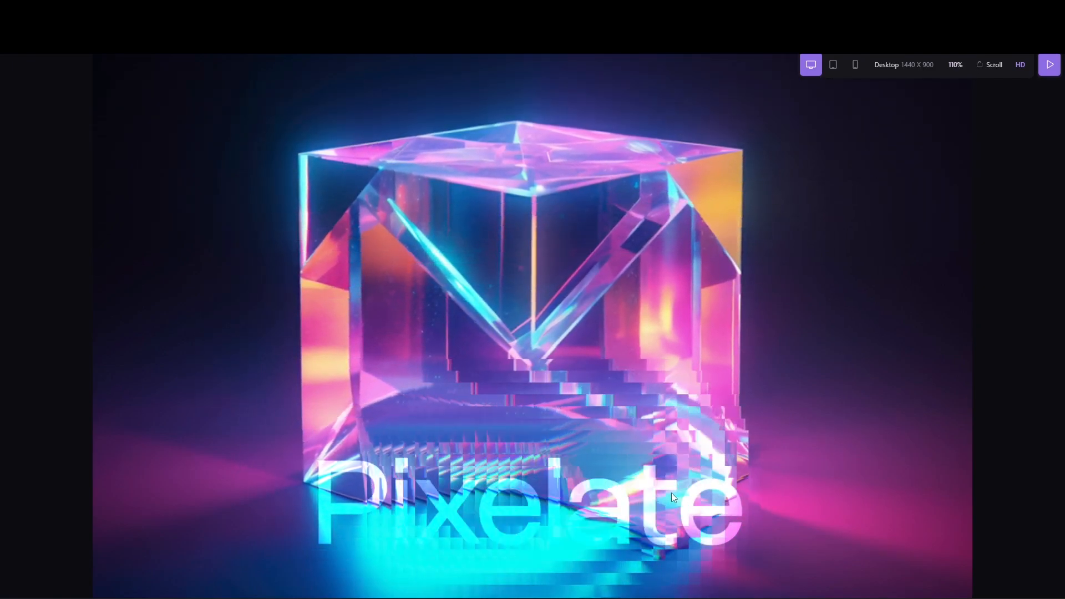
key("Escape")
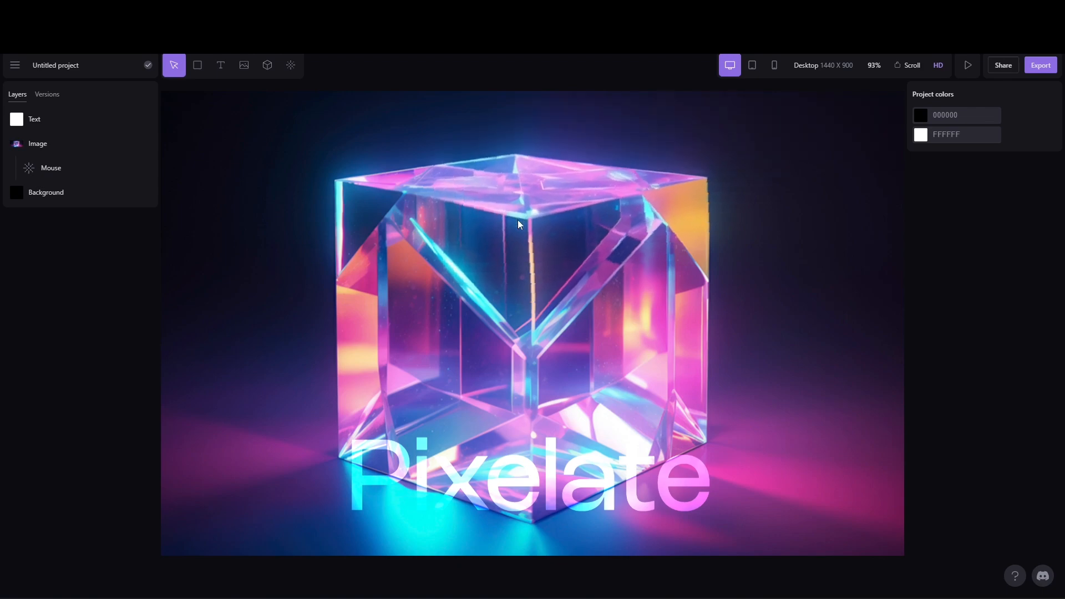
Set the Mouse effect's radius to 30%, strength to 20%, tail to 40% and fluidity to 50%, and preview the scene.
left_click(49, 168)
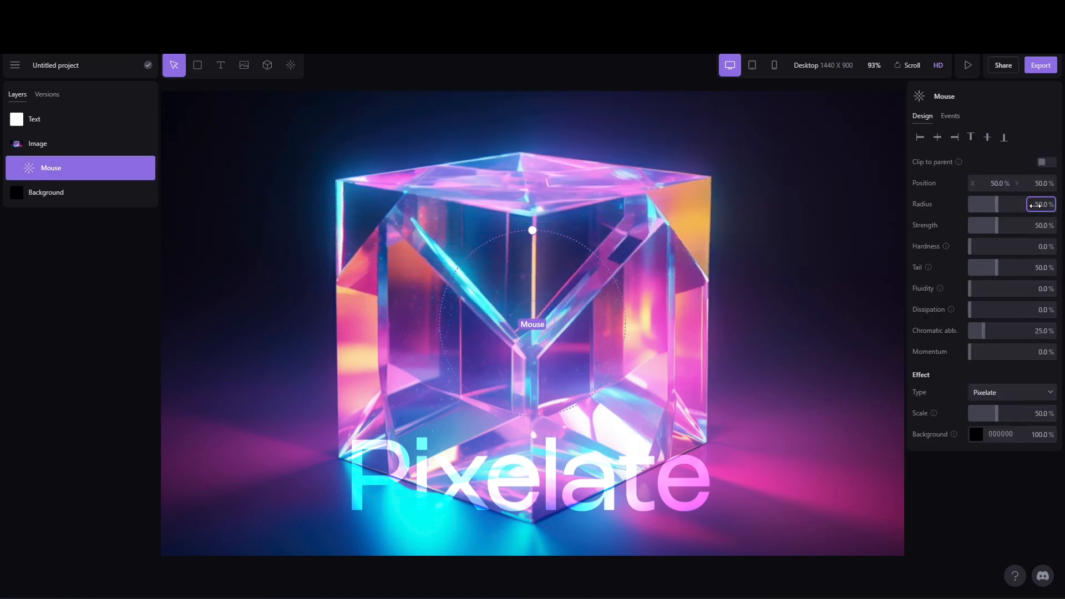
left_click(1034, 225)
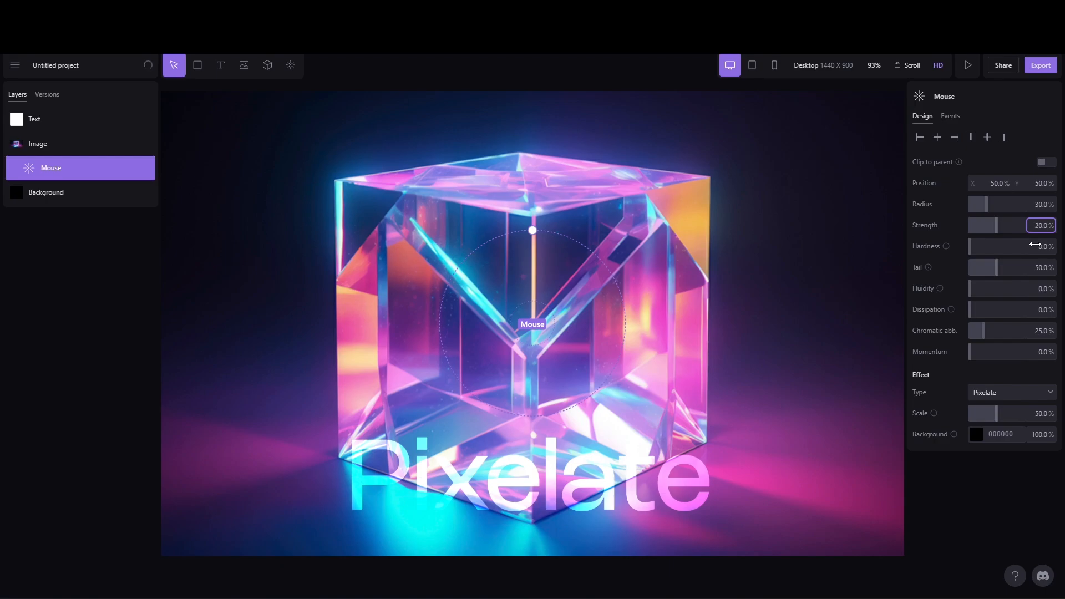
type("2")
key("Return")
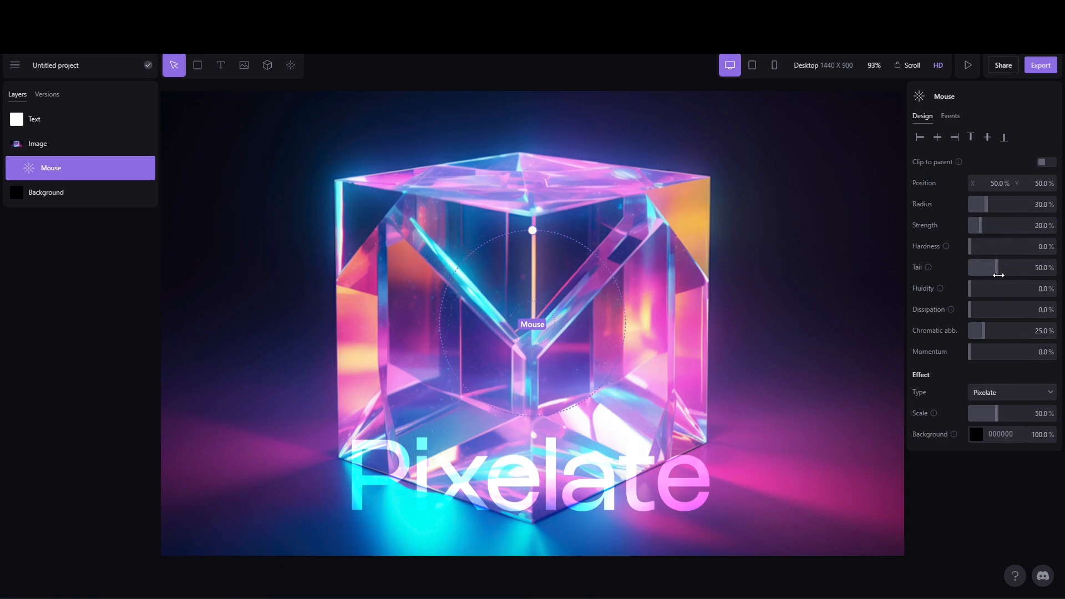
key("Tab")
type("5")
key("Return")
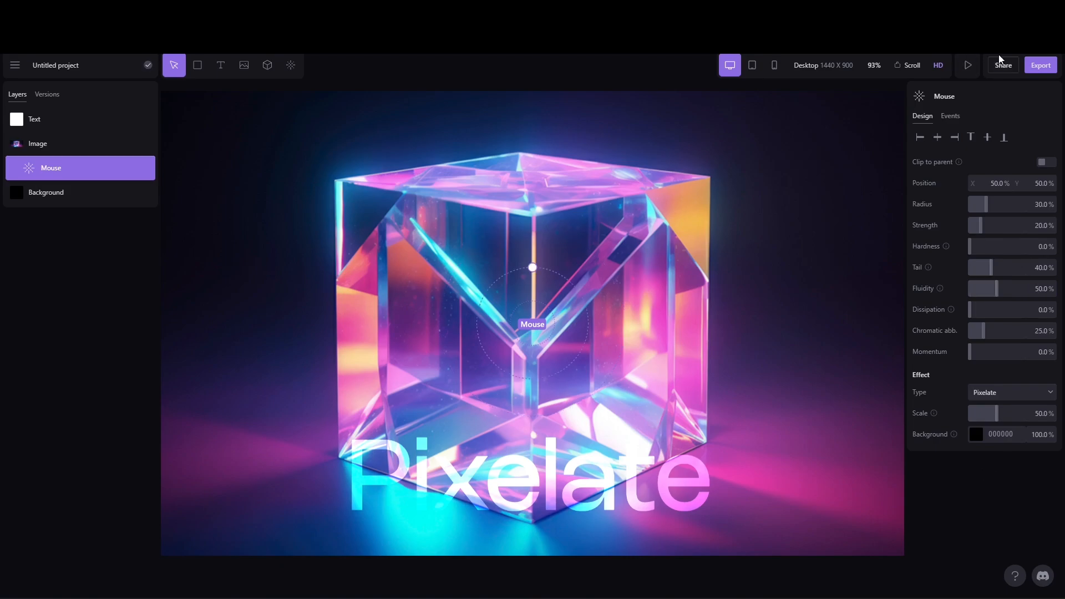
left_click(969, 65)
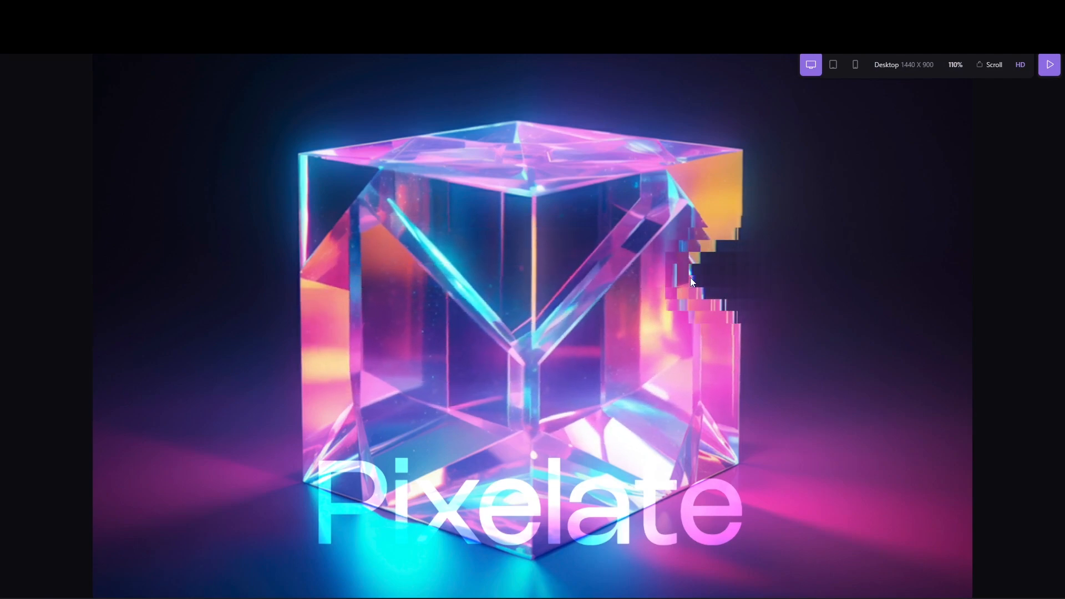
For the Tablet breakpoint, set the "Pixelate" text's font size to 150 px and centre-align it within its box.
left_click(833, 64)
key("Escape")
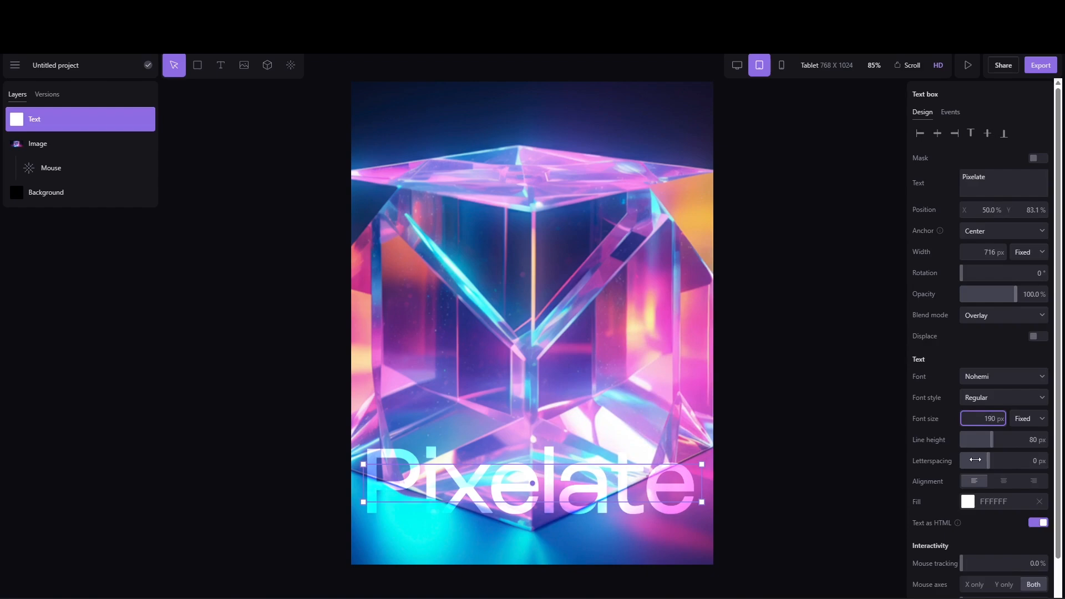
type("5")
key("Return")
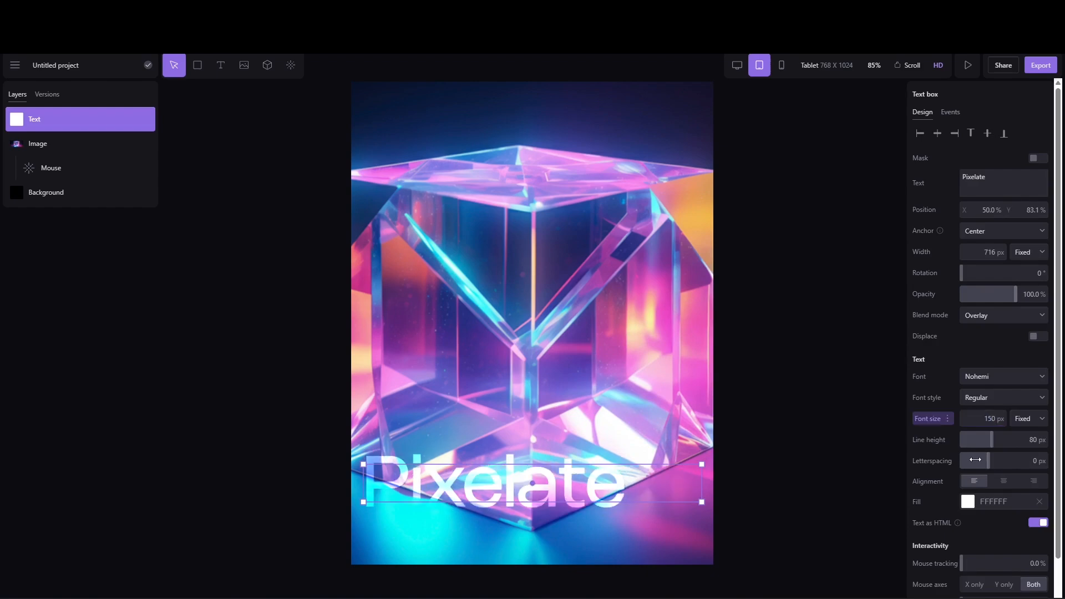
left_click(1003, 482)
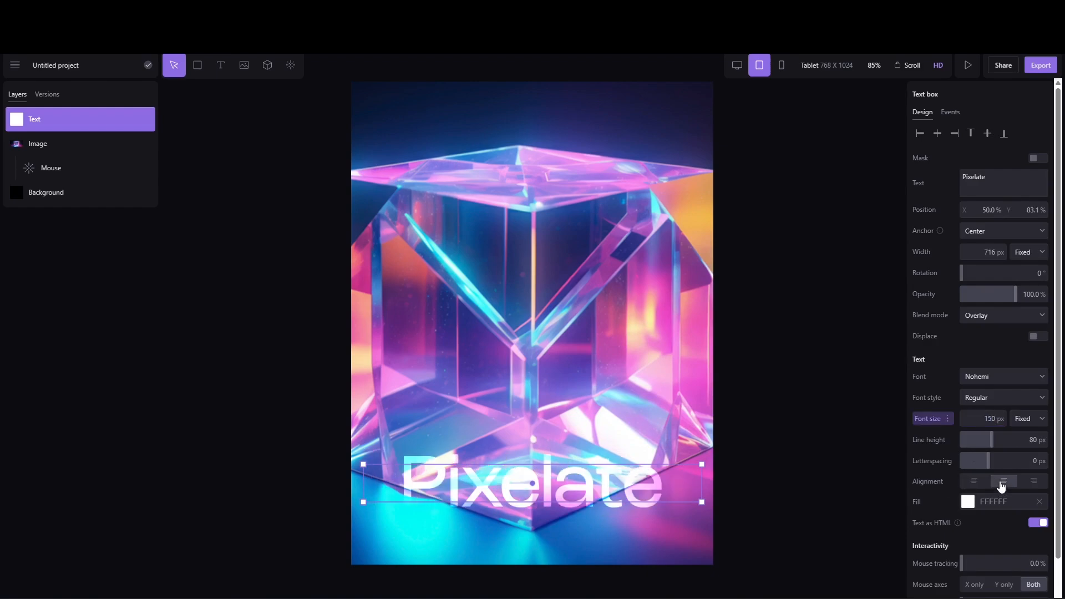
For the Mobile breakpoint, set the "Pixelate" text's font size to 90 px and narrow its box from both sides to the artboard width.
left_click(780, 65)
key("Return")
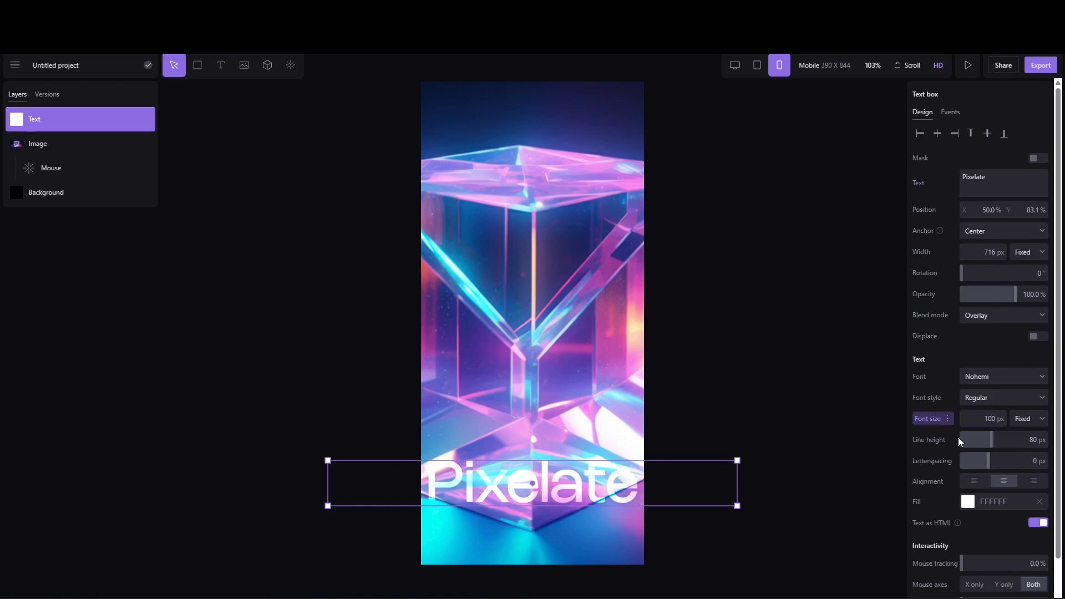
left_click(982, 420)
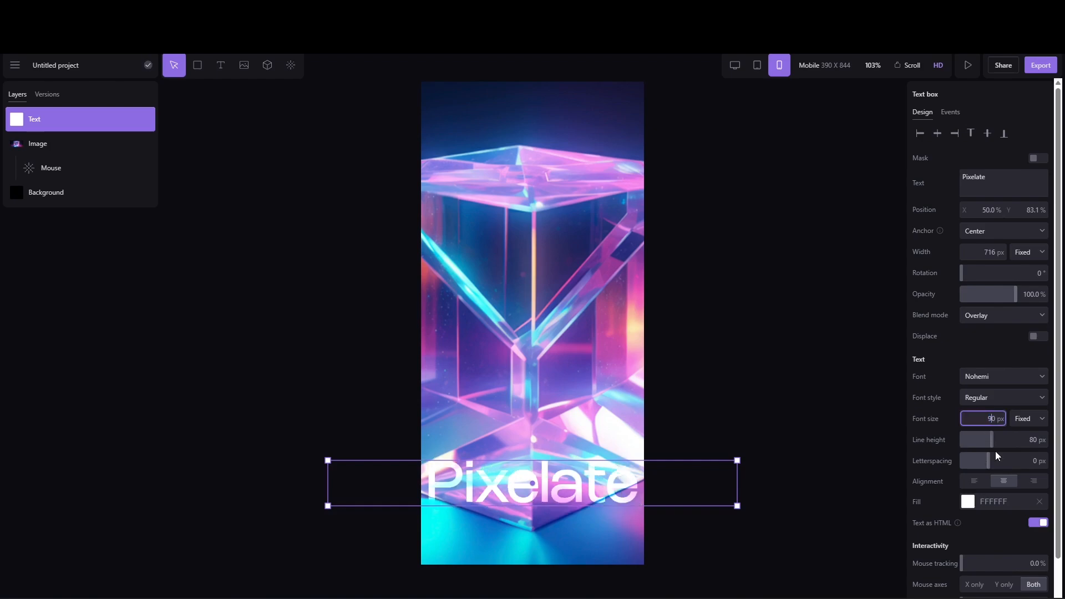
type("9")
key("Return")
left_click_drag(737, 483, 644, 482)
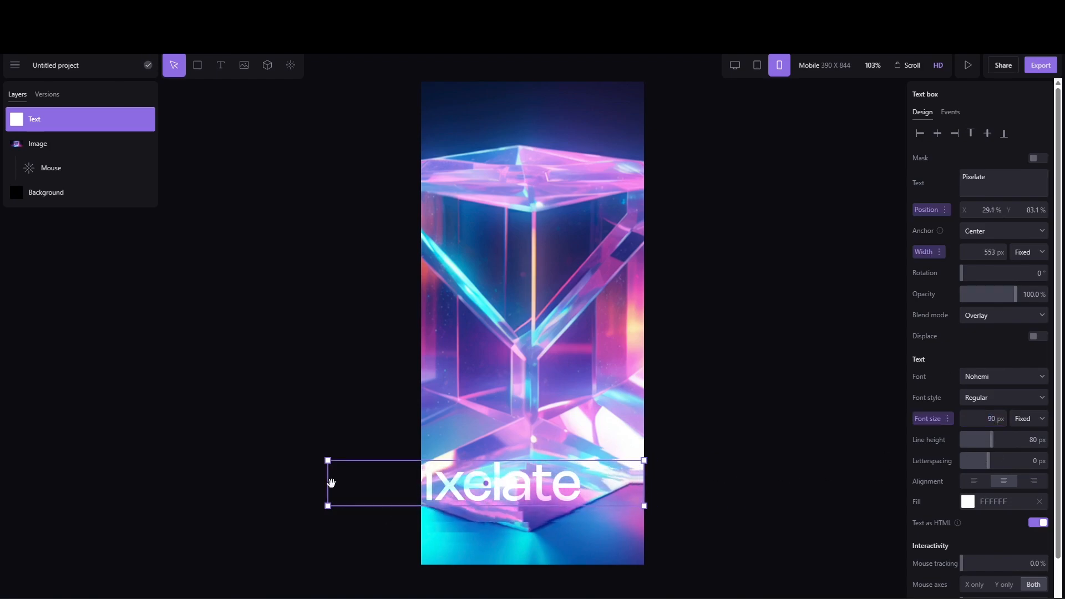
left_click_drag(331, 482, 425, 482)
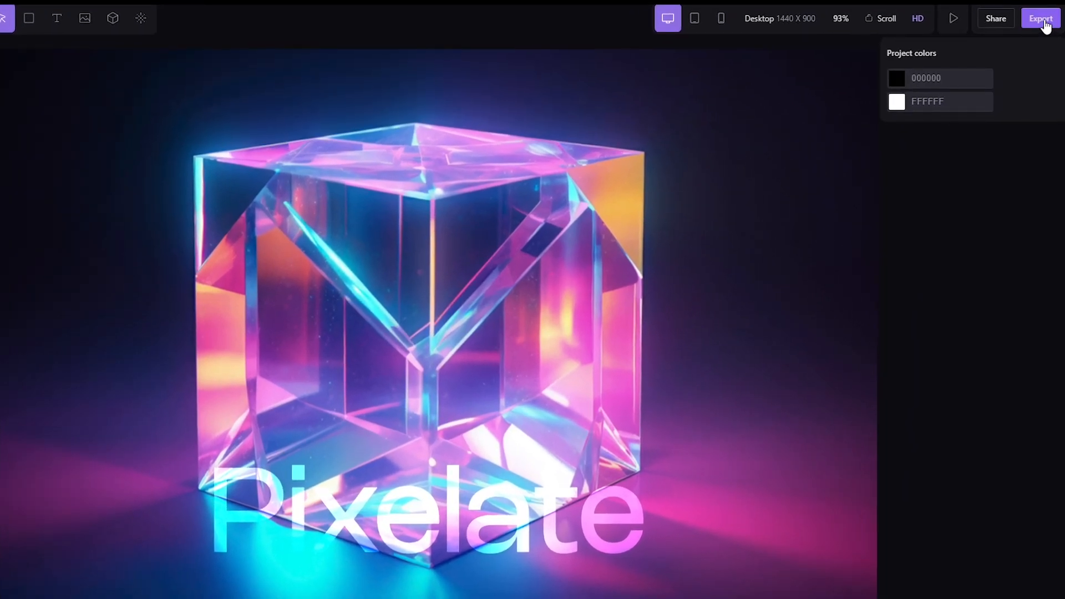
Open the Embed export options for the Pixelate scene.
left_click(1043, 20)
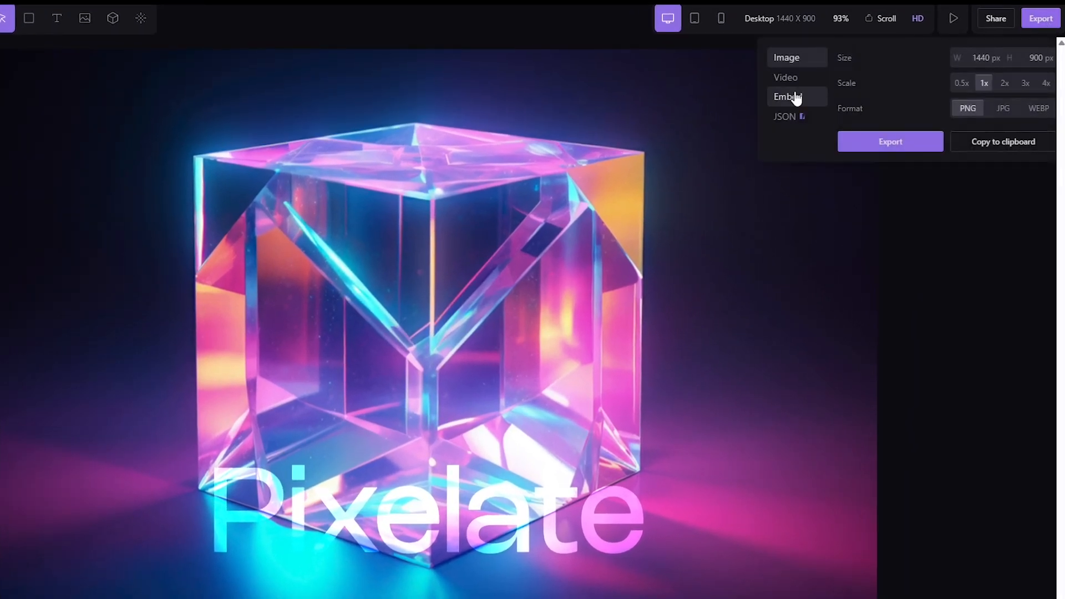
left_click(794, 99)
left_click(953, 136)
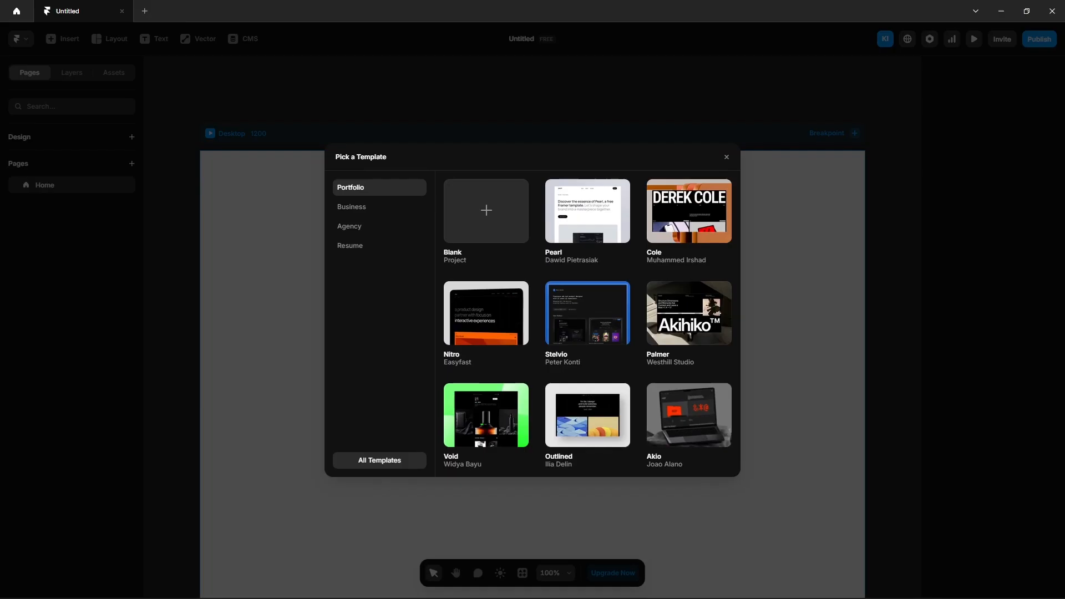
In a blank Framer project, nest the Unicorn Studio Embed in the Desktop frame and set its width to Fill and height to Viewport.
left_click(725, 158)
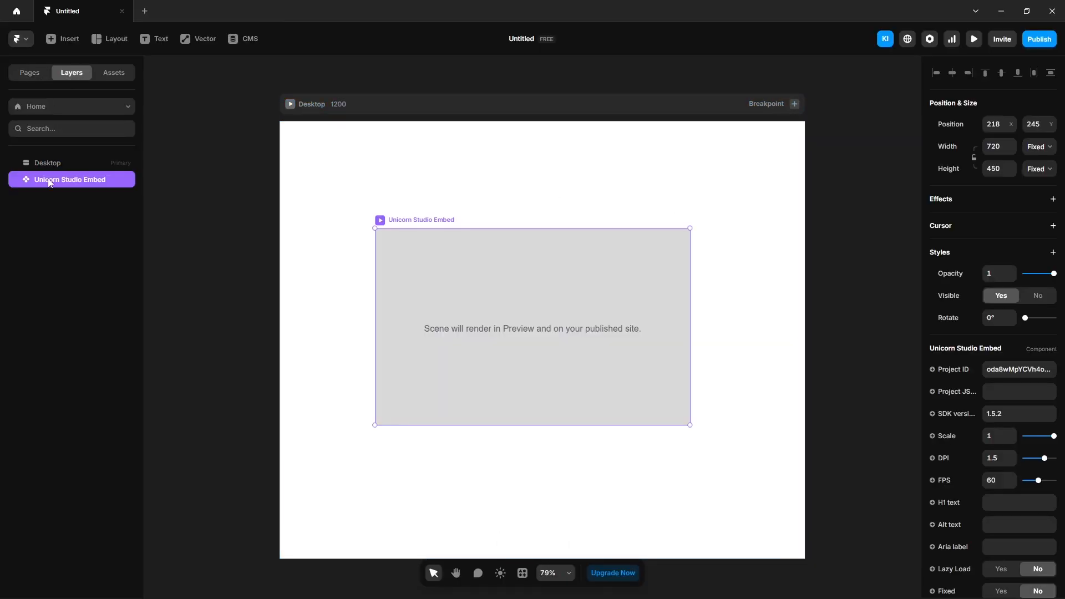
left_click_drag(51, 179, 51, 163)
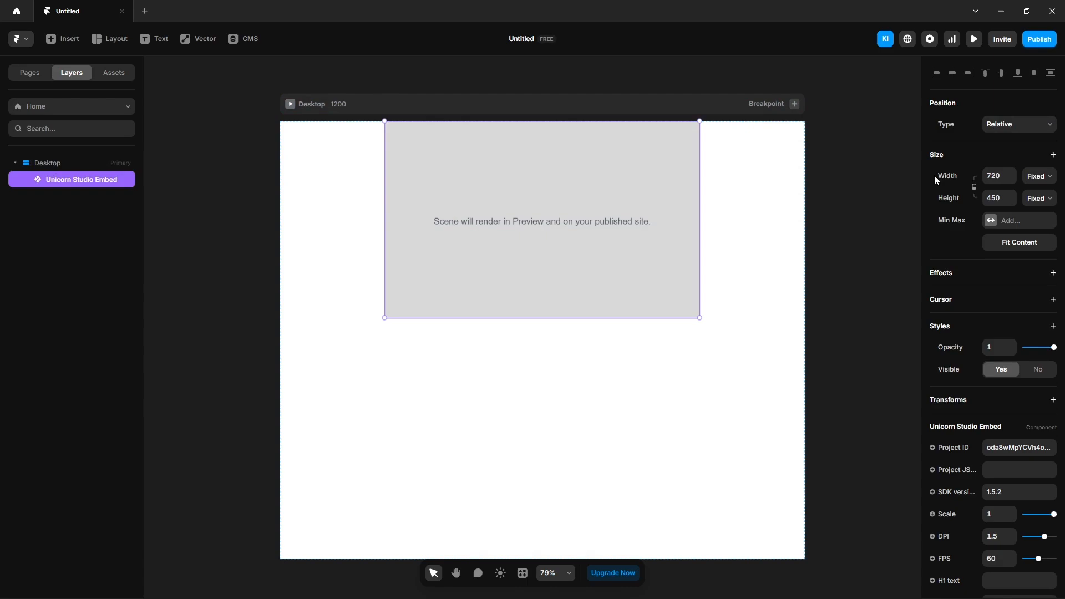
left_click(1040, 176)
left_click(1032, 219)
left_click(1039, 198)
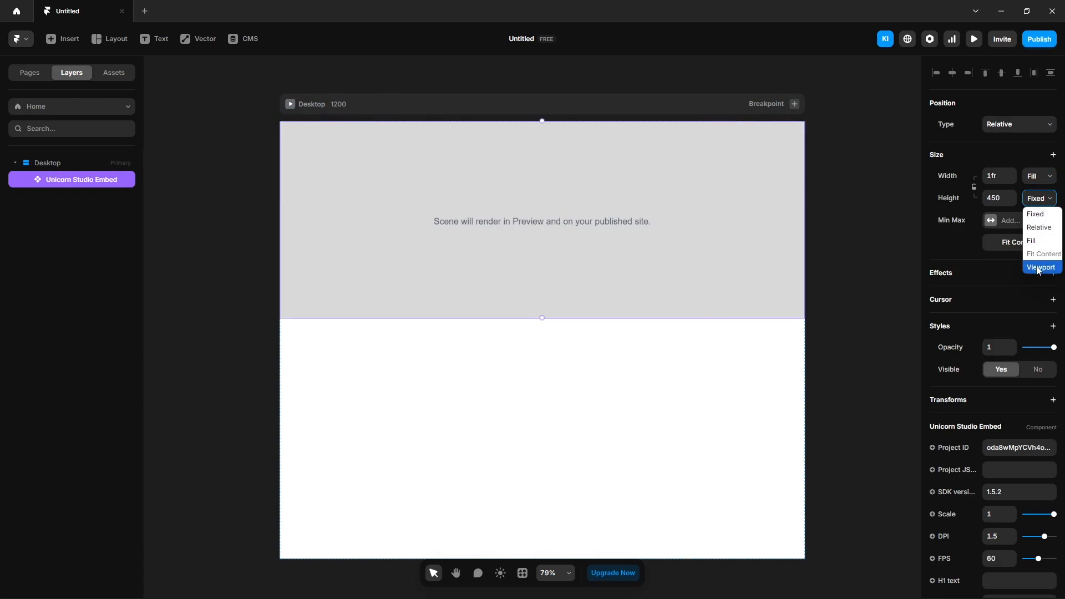
left_click(1039, 268)
left_click(880, 201)
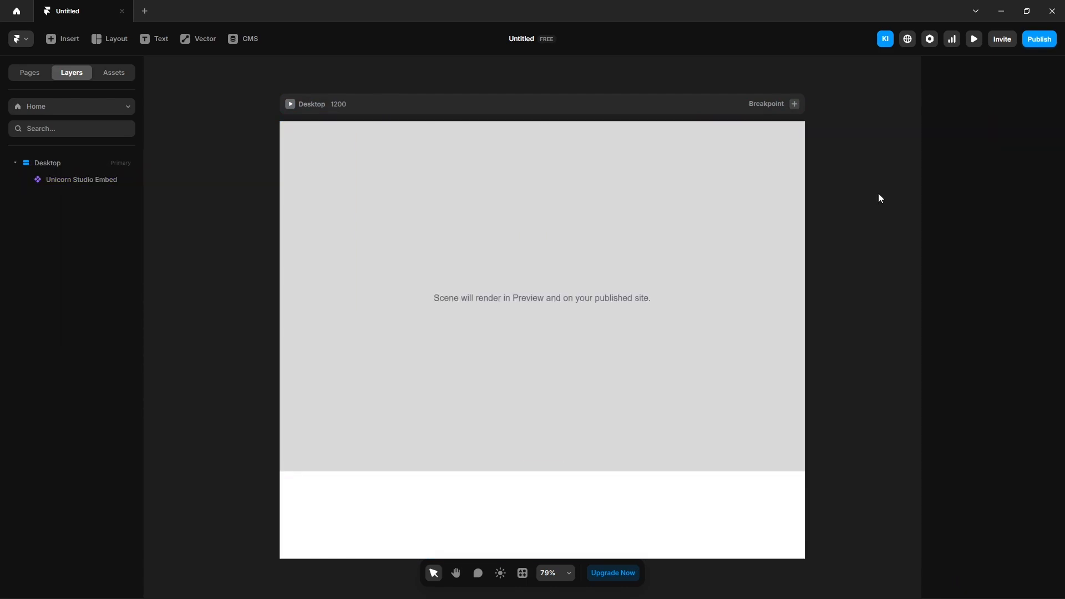
Preview the Framer page with the embedded scene, narrow the preview to 438 px wide, and return to the canvas.
left_click(975, 40)
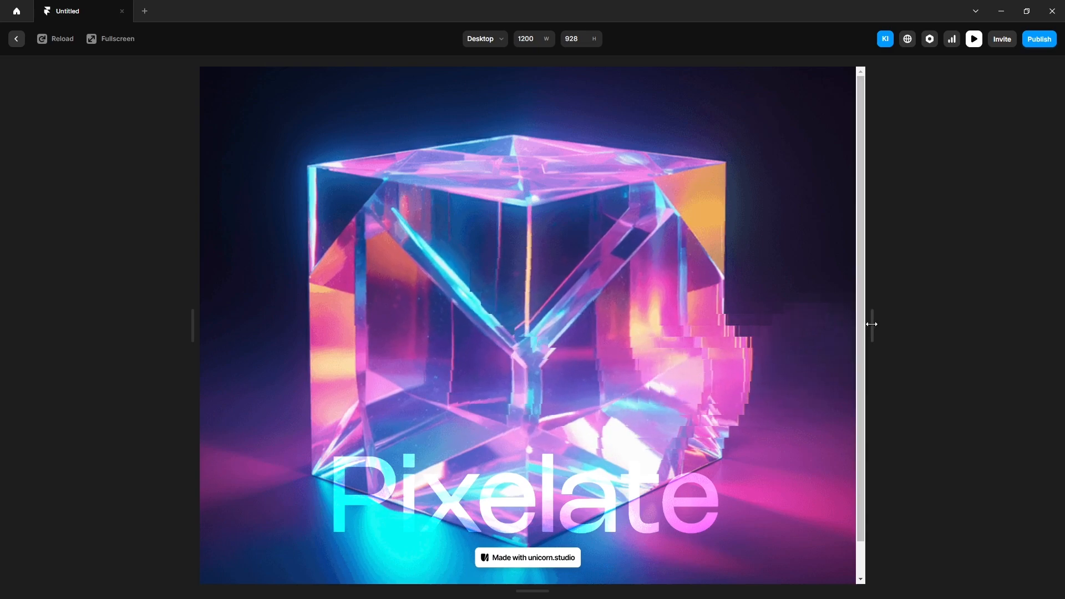
left_click_drag(870, 323, 661, 351)
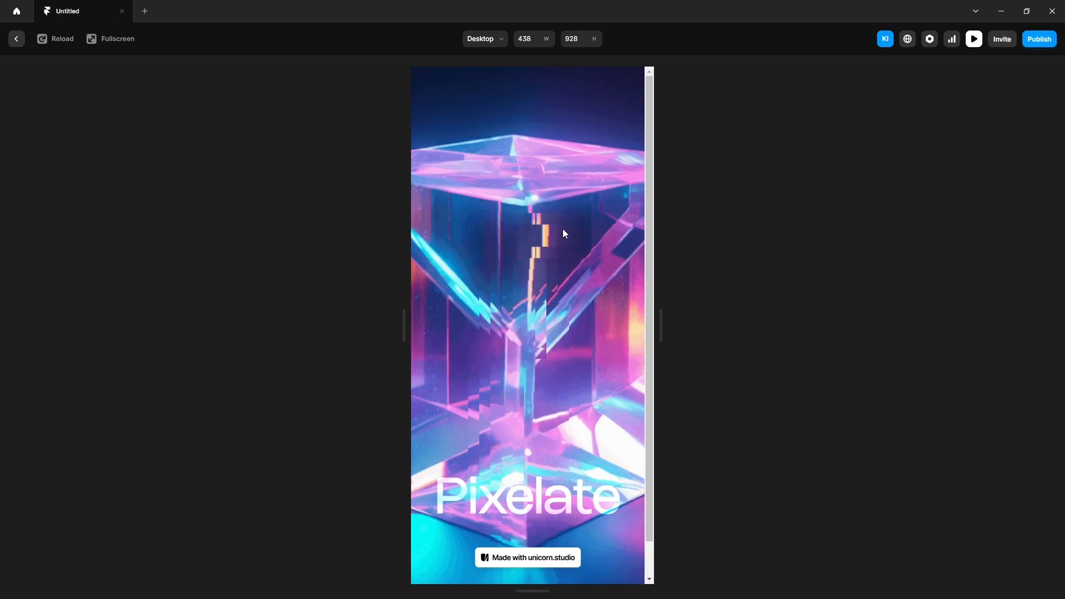
left_click(19, 39)
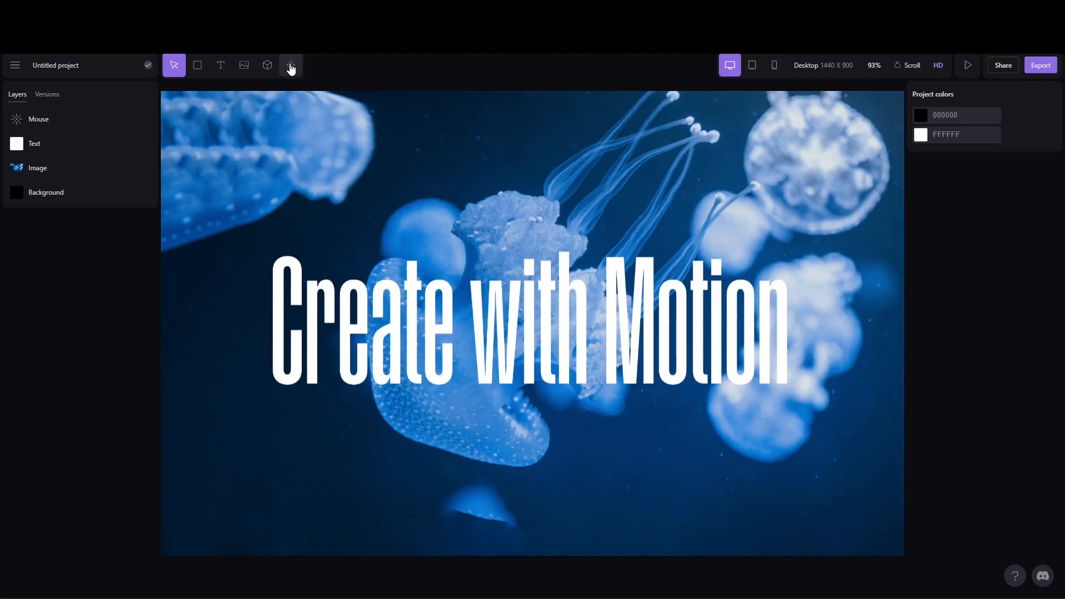
Open the effects library in the "Create with Motion" jellyfish project and browse the Distort effects.
left_click(290, 66)
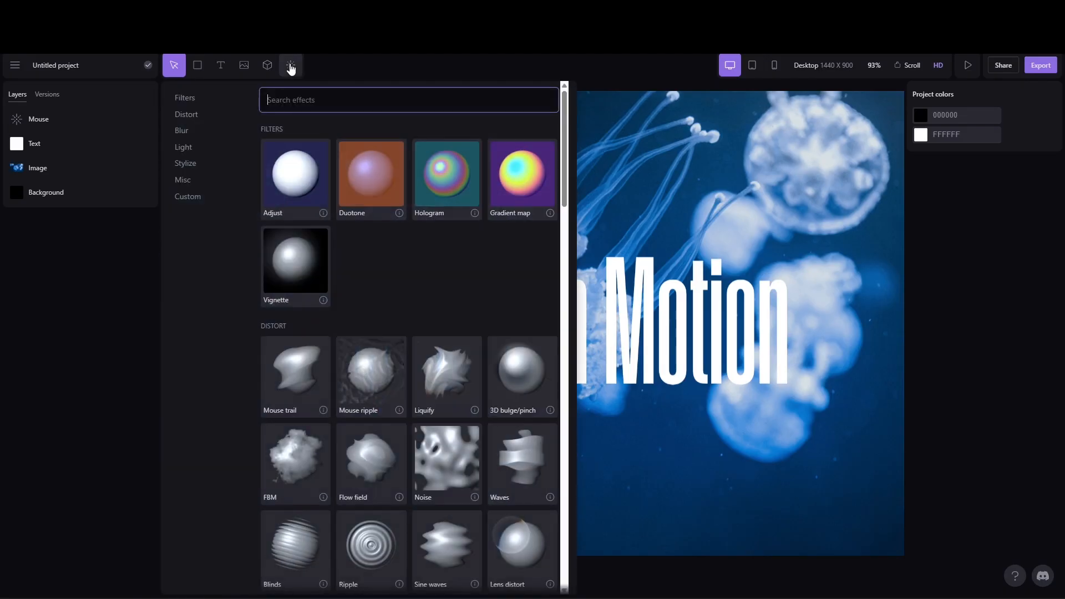
scroll(424, 287, "down", 8)
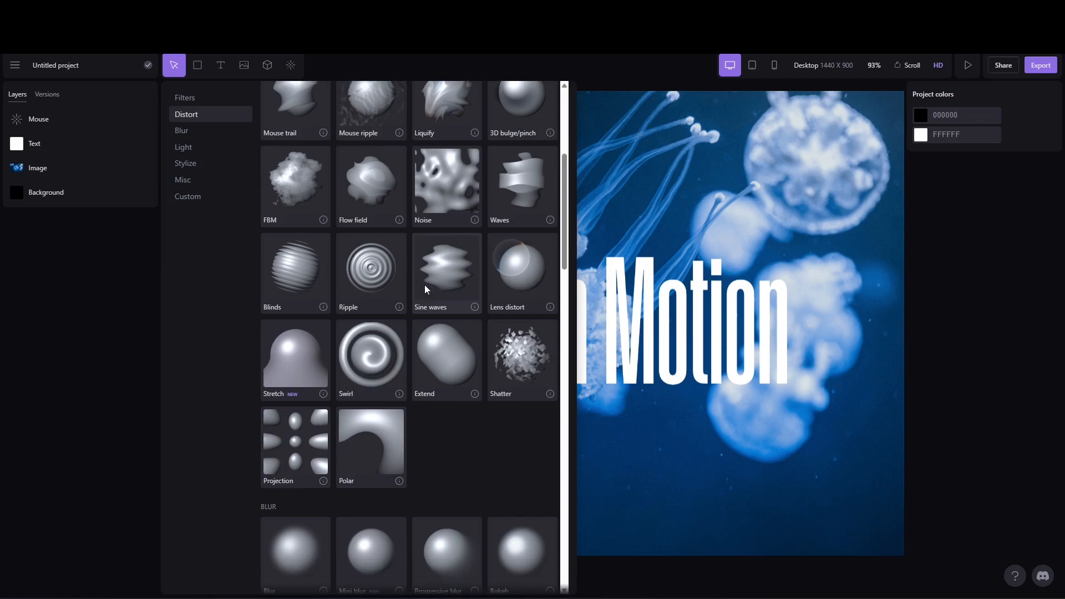